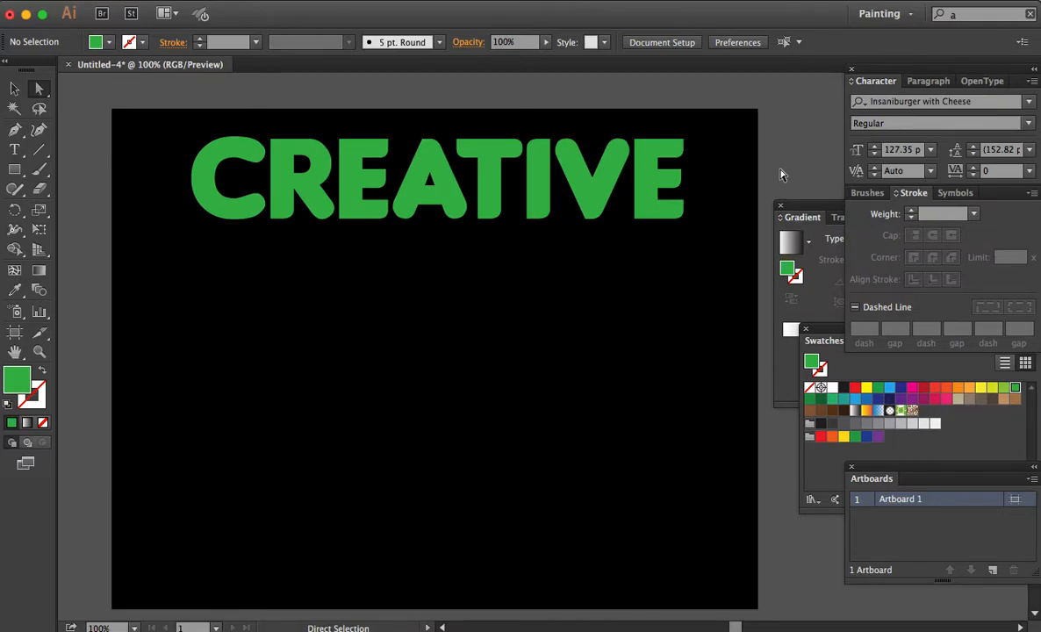
Step: Duplicate the green CREATIVE text straight down and repeat the copy to make a stack of five evenly spaced lines
key(v)
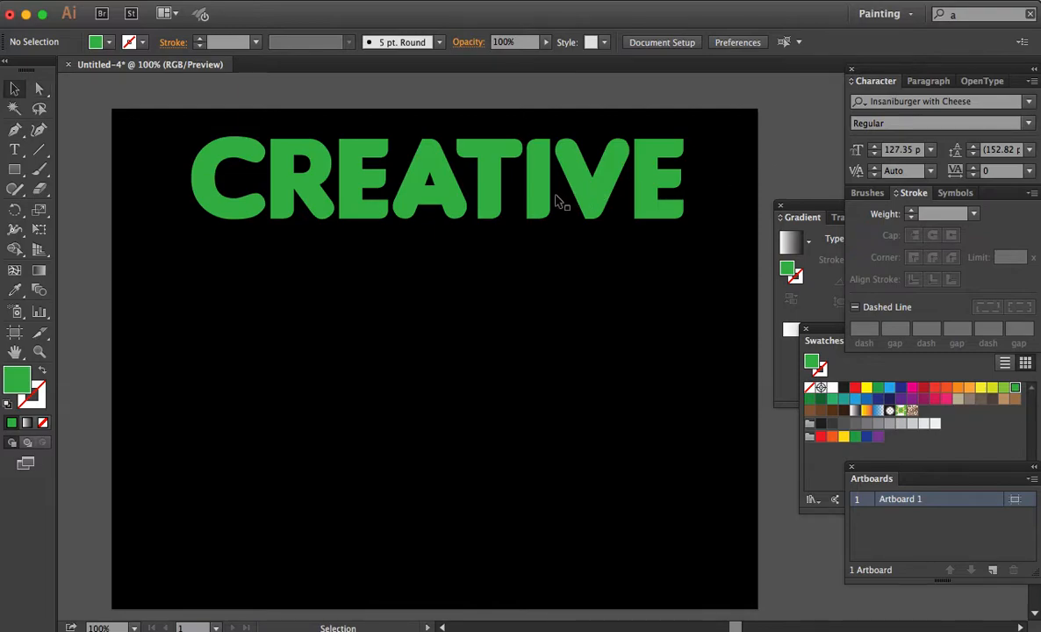
key(a)
click(540, 203)
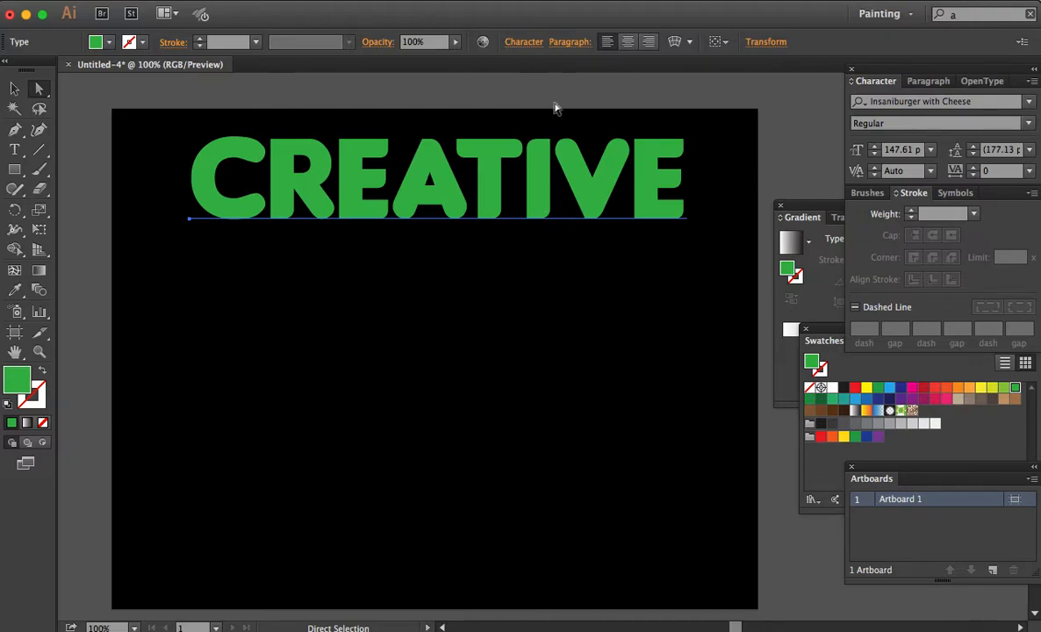
click(533, 47)
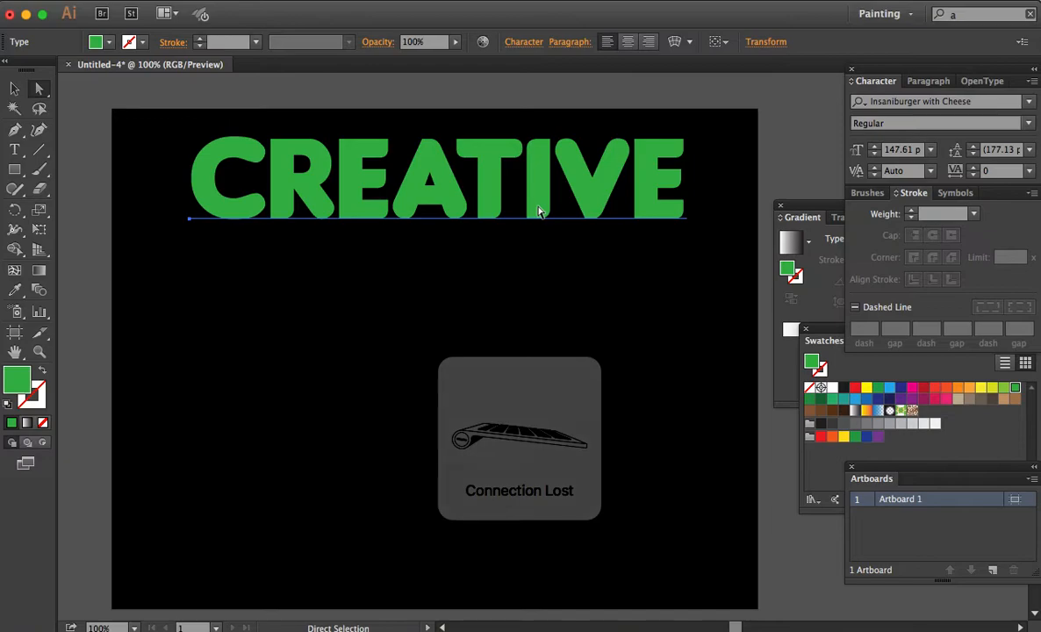
drag(539, 211, 533, 293)
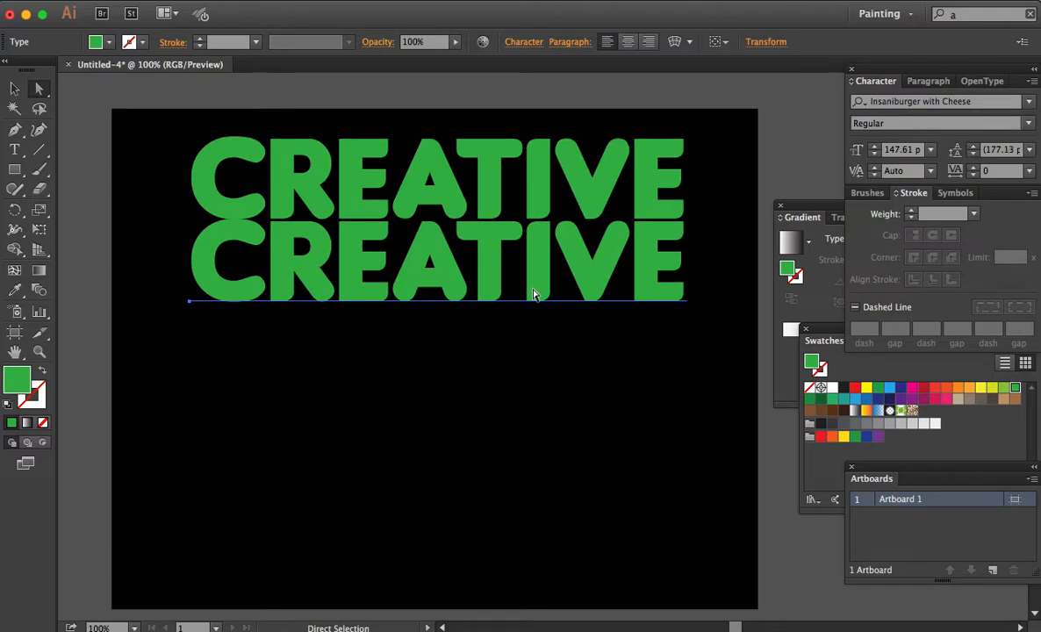
key(v)
key(super+d)
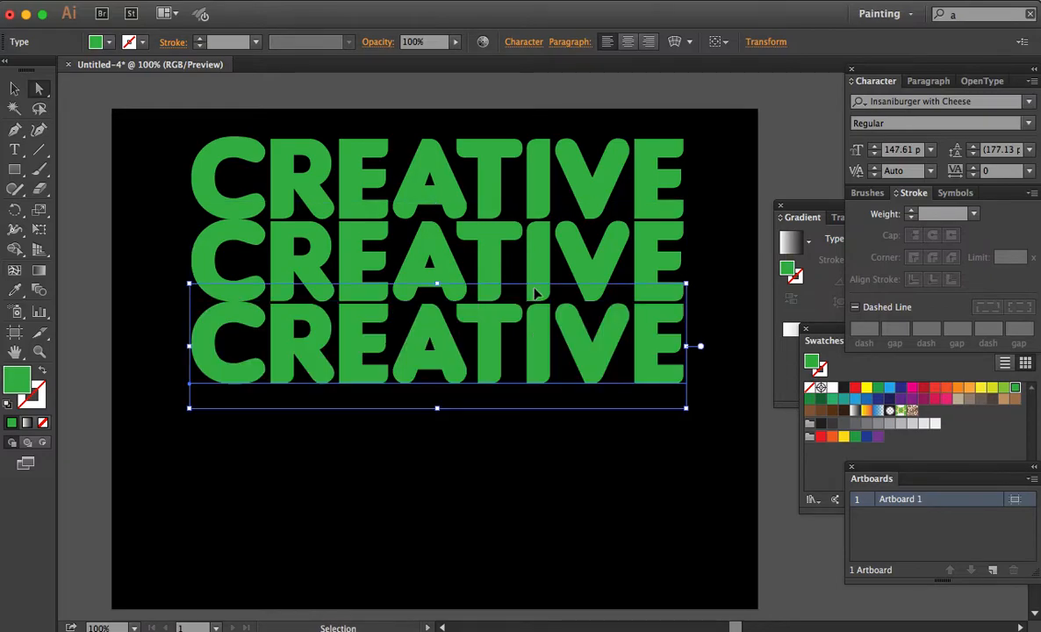
key(super+d)
key(super+d)
key(a)
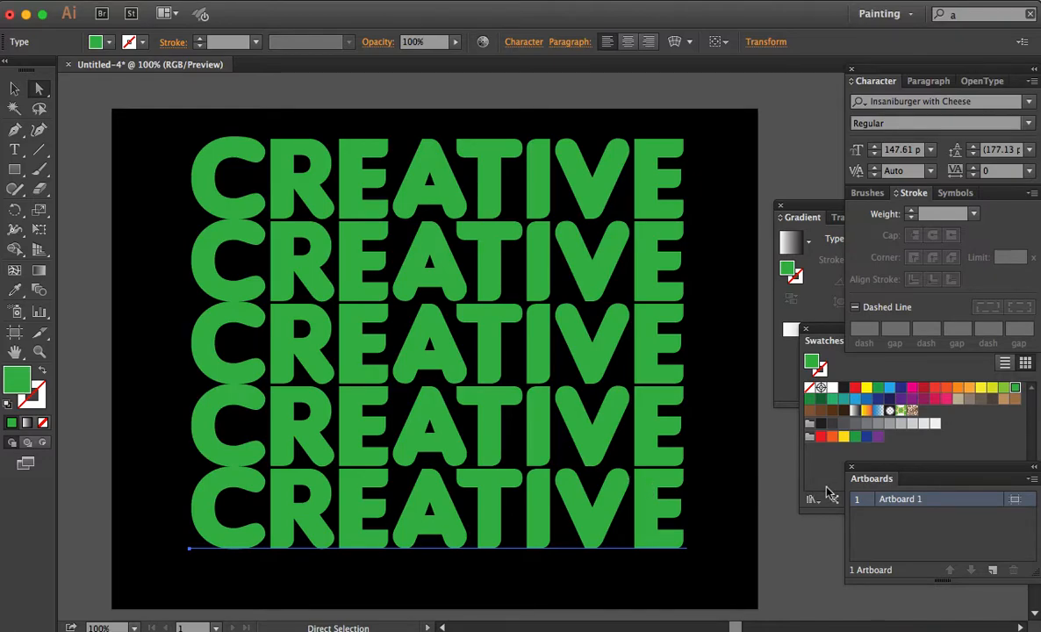
click(777, 461)
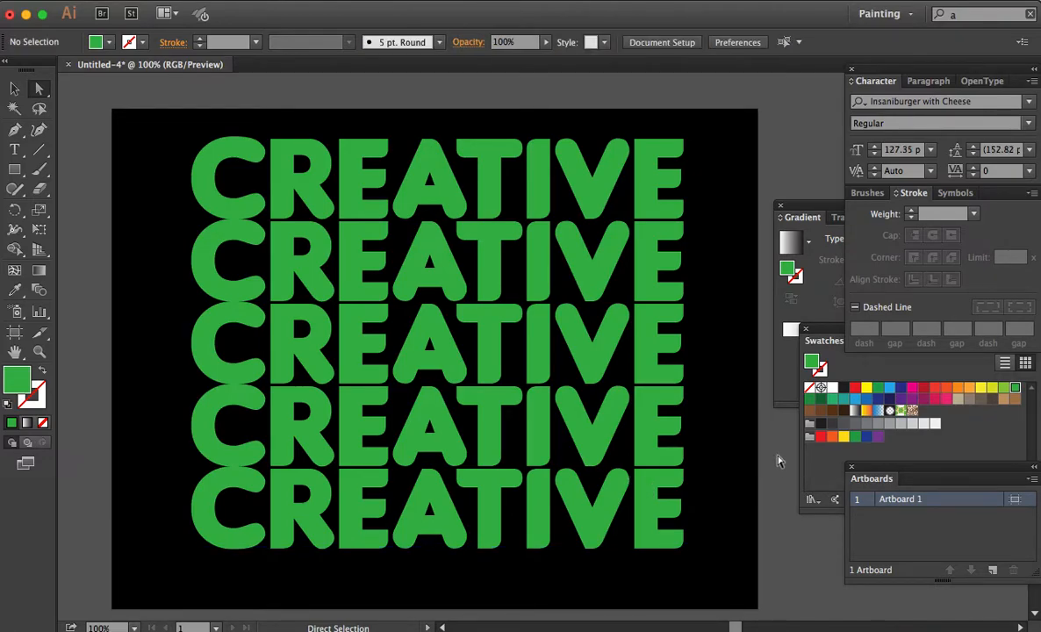
Step: Recolor the second to fifth CREATIVE lines yellow, orange, dark blue and light blue, in that order
click(552, 286)
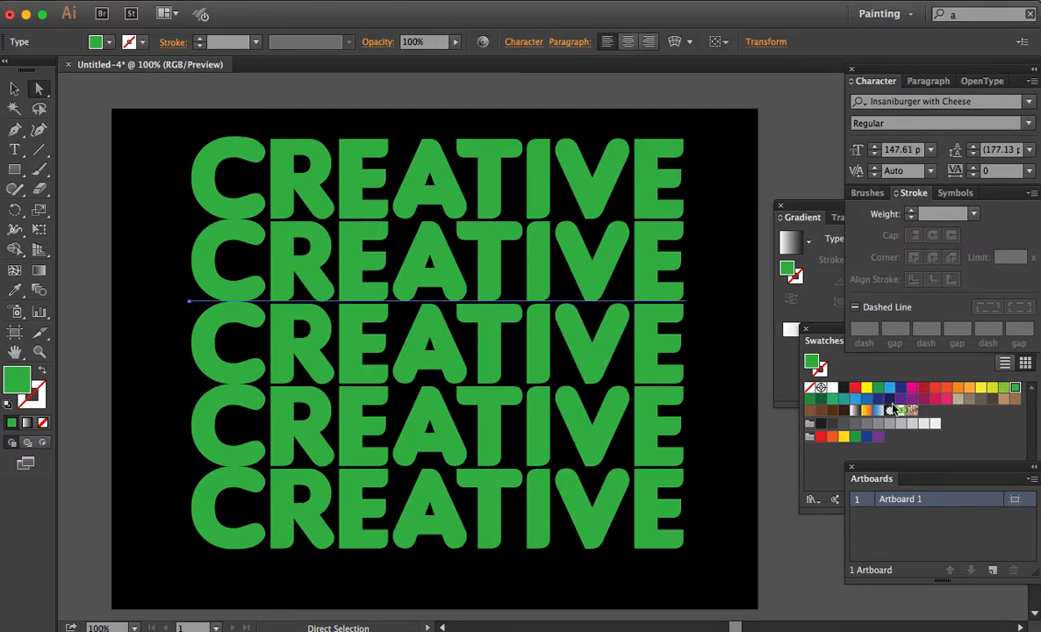
click(981, 387)
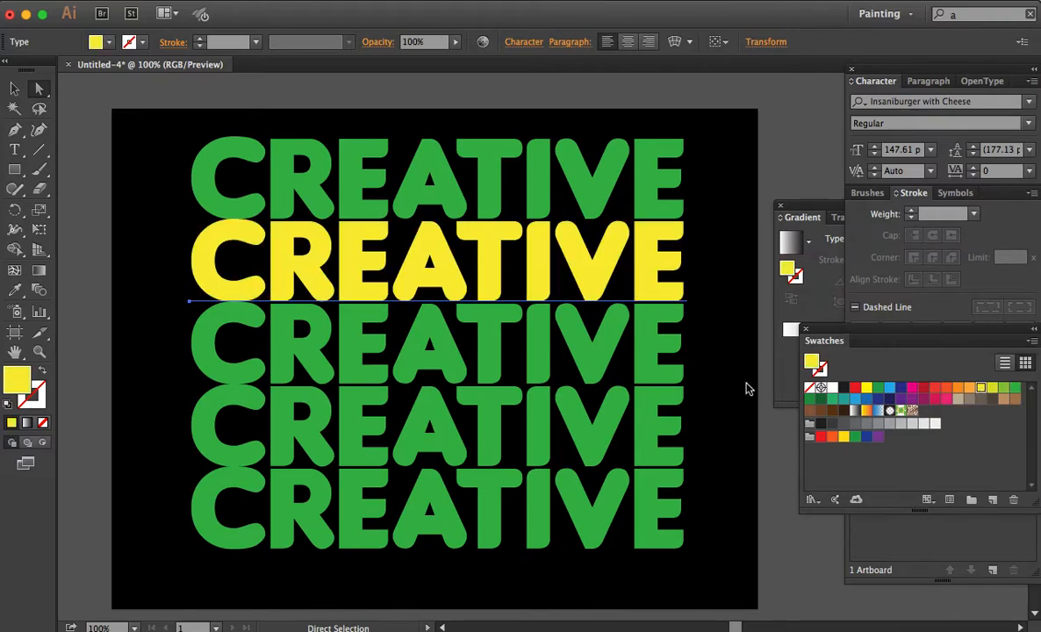
click(606, 370)
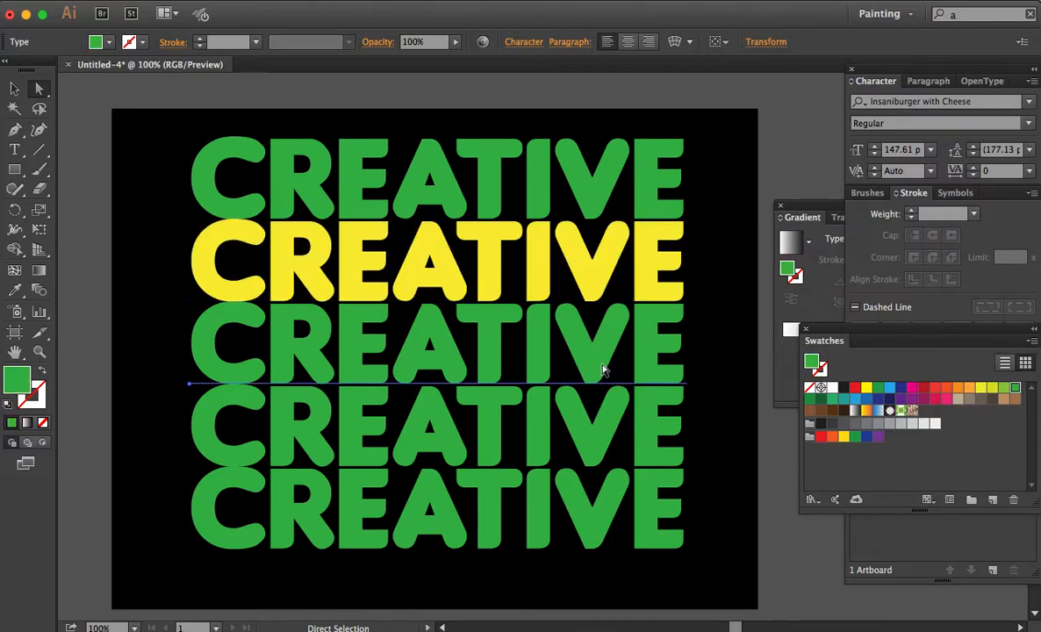
click(958, 389)
click(555, 418)
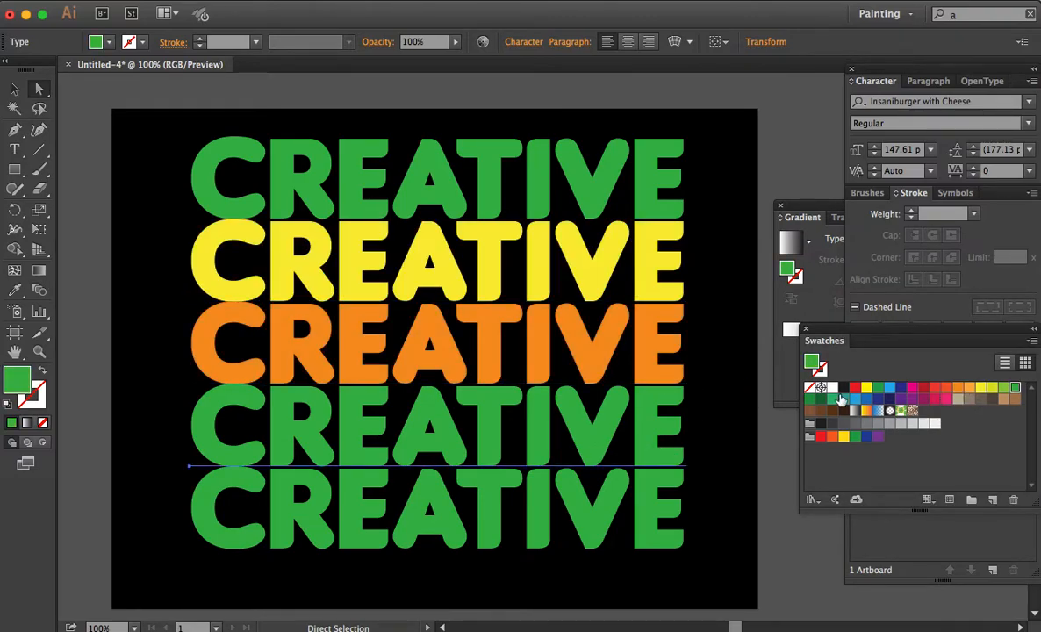
click(878, 401)
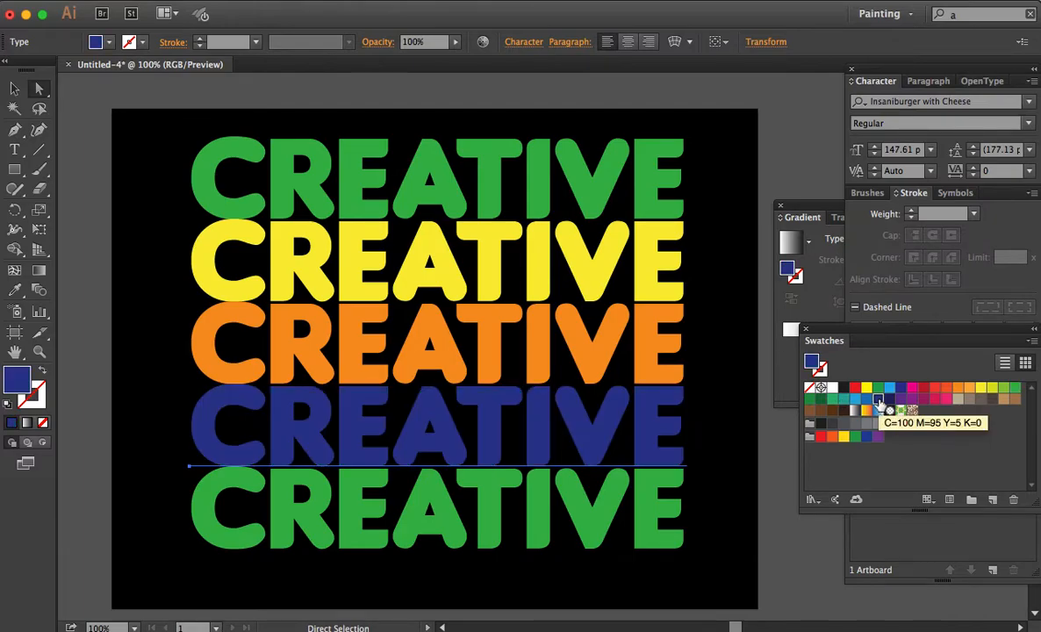
click(571, 481)
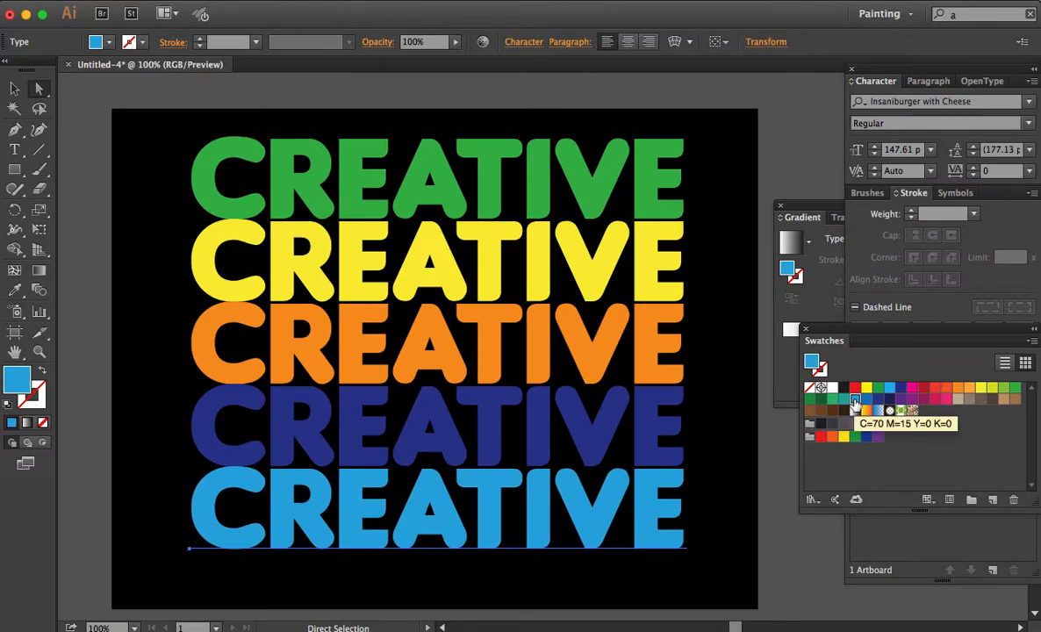
click(802, 164)
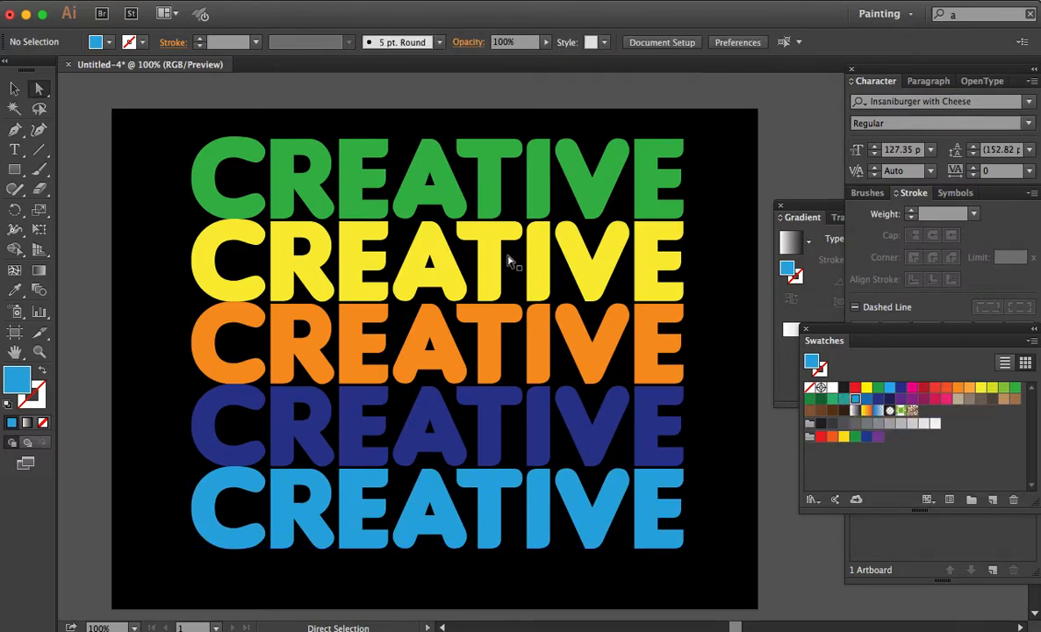
Step: Blend the green CREATIVE line with the yellow one below it using the Blend tool
click(485, 214)
click(489, 180)
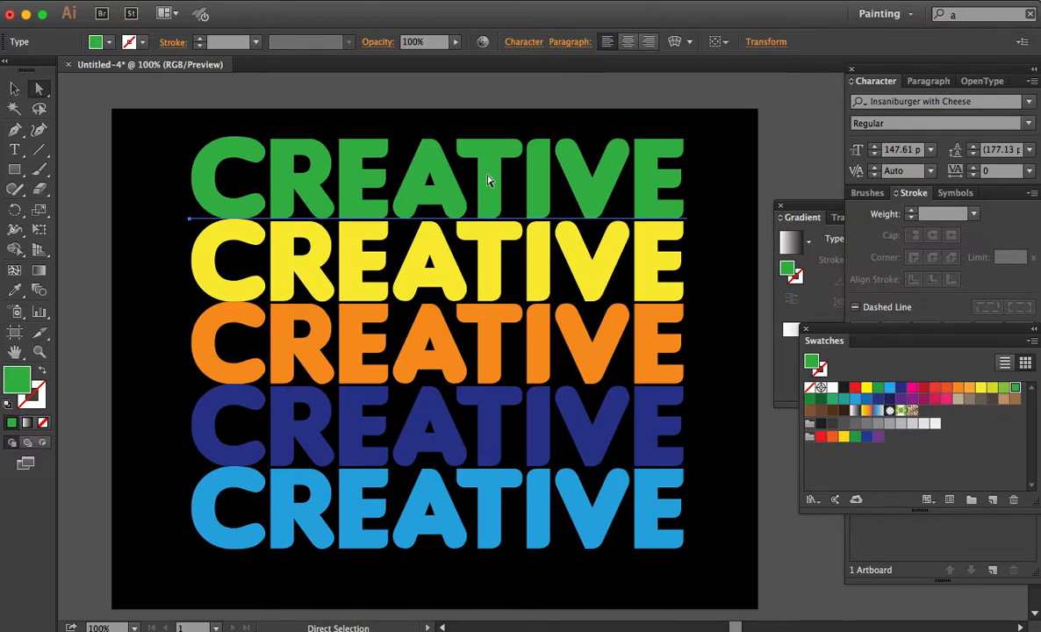
shift+click(446, 295)
key(super+z)
shift+click(446, 278)
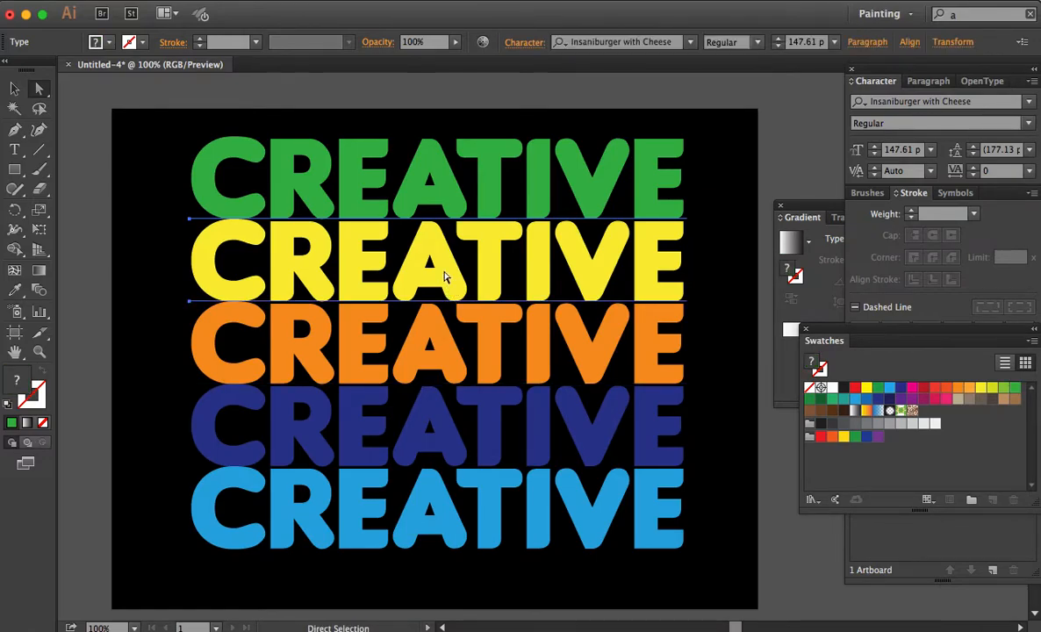
click(40, 293)
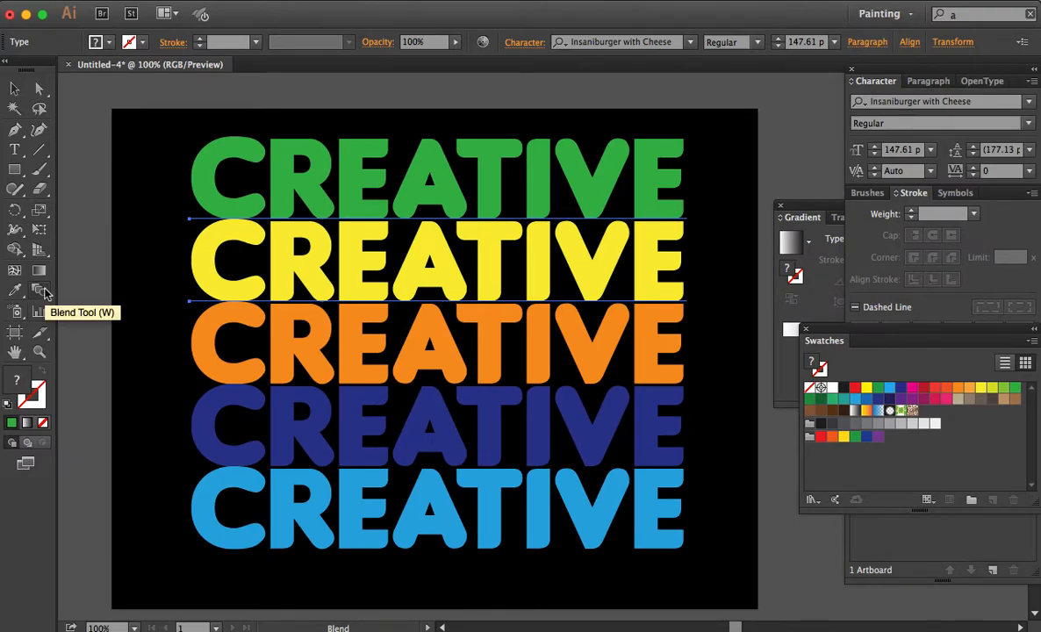
click(438, 294)
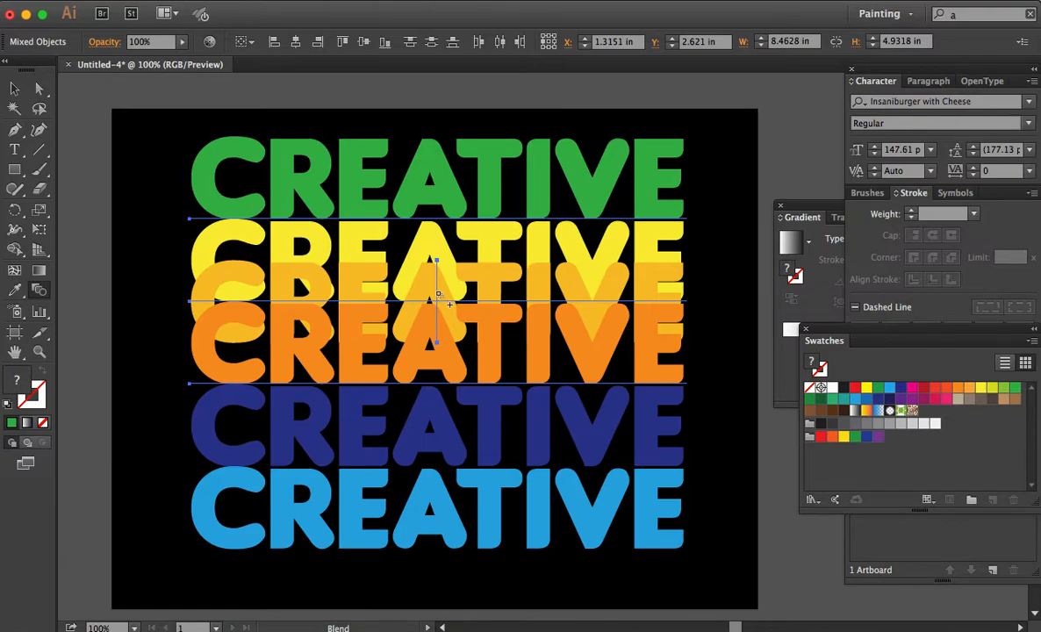
key(super+z)
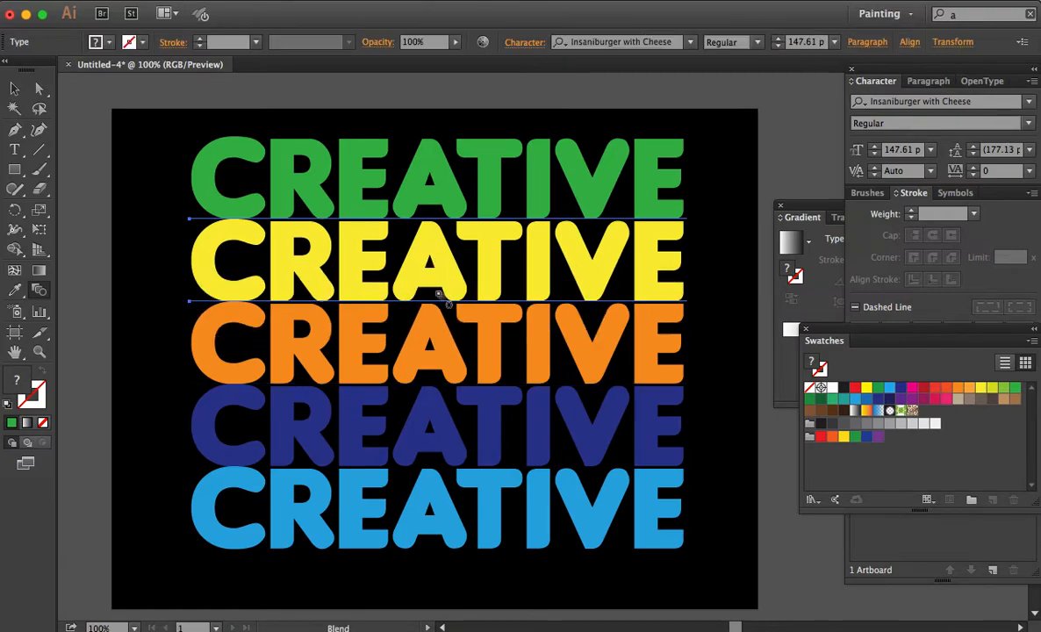
click(431, 180)
click(436, 266)
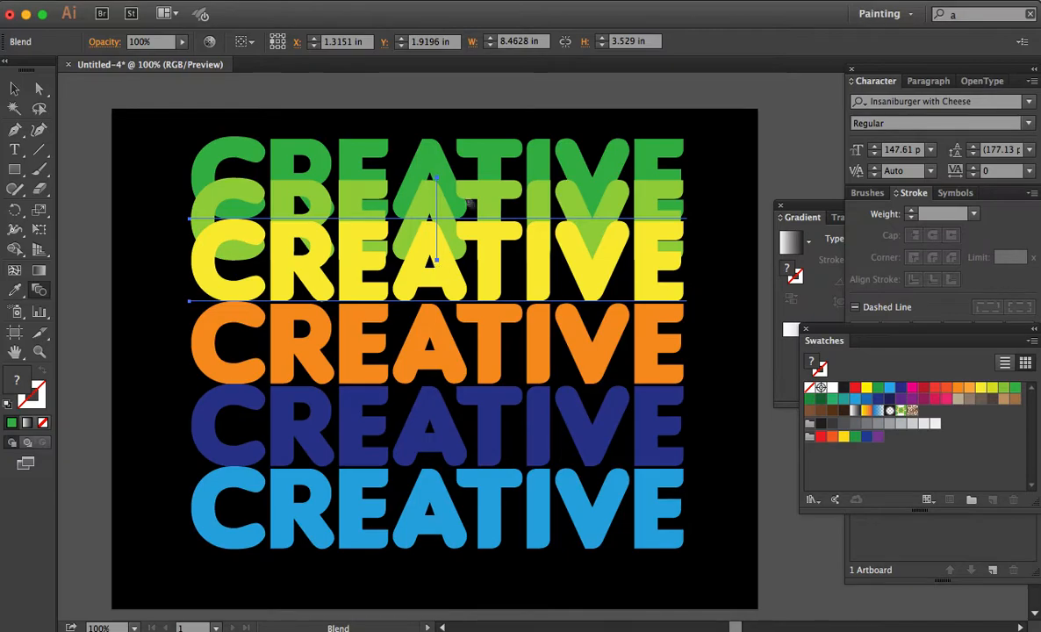
Step: Bring the green CREATIVE text to the front of the blend so it overlaps the yellow line
key(a)
click(749, 154)
click(594, 182)
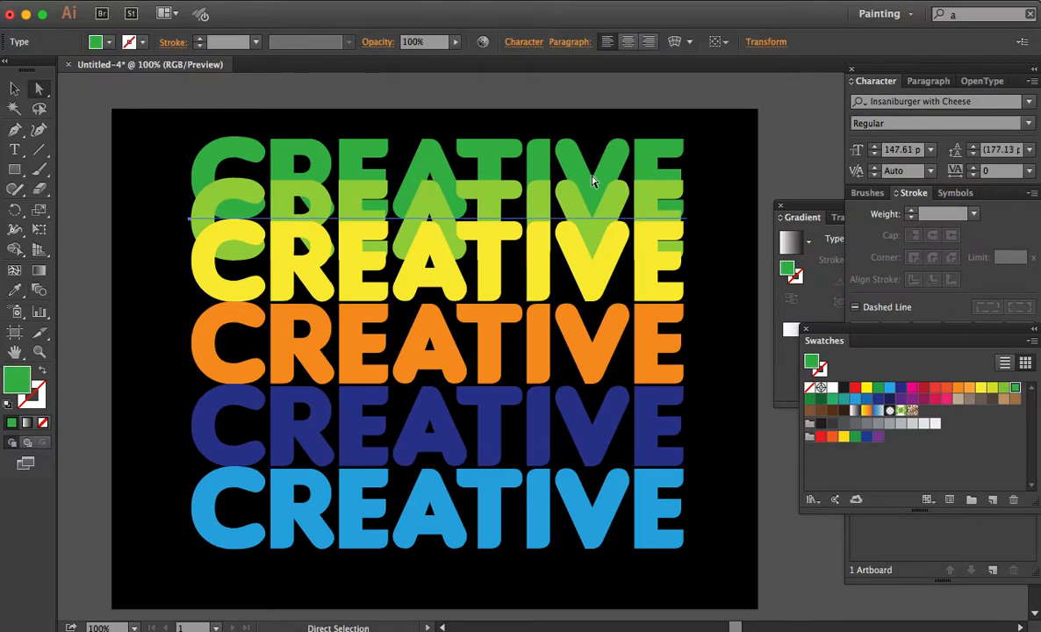
right_click(594, 182)
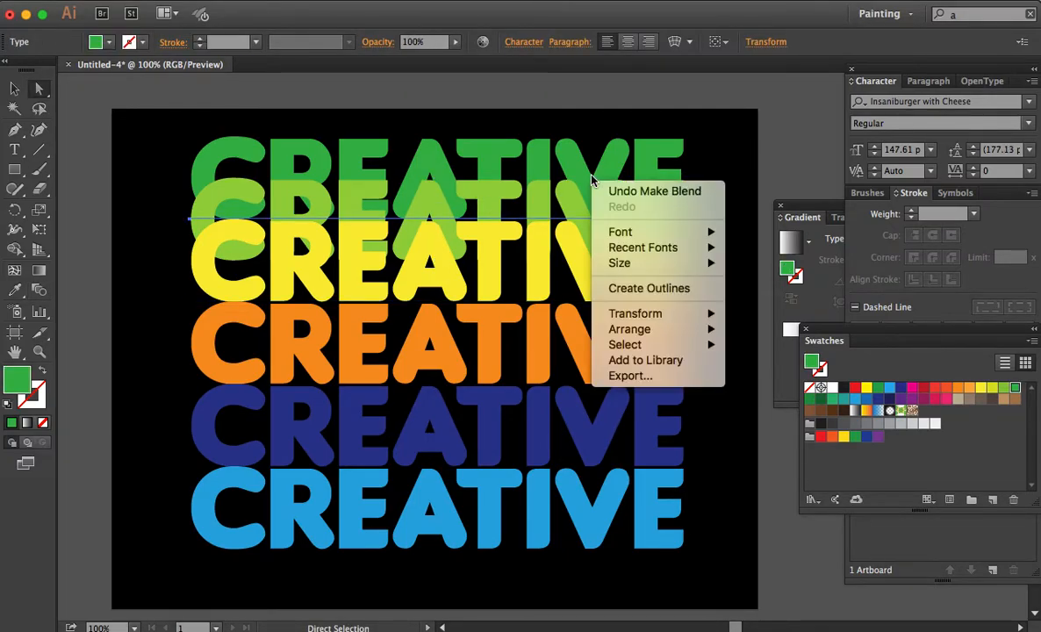
mouse_move(699, 316)
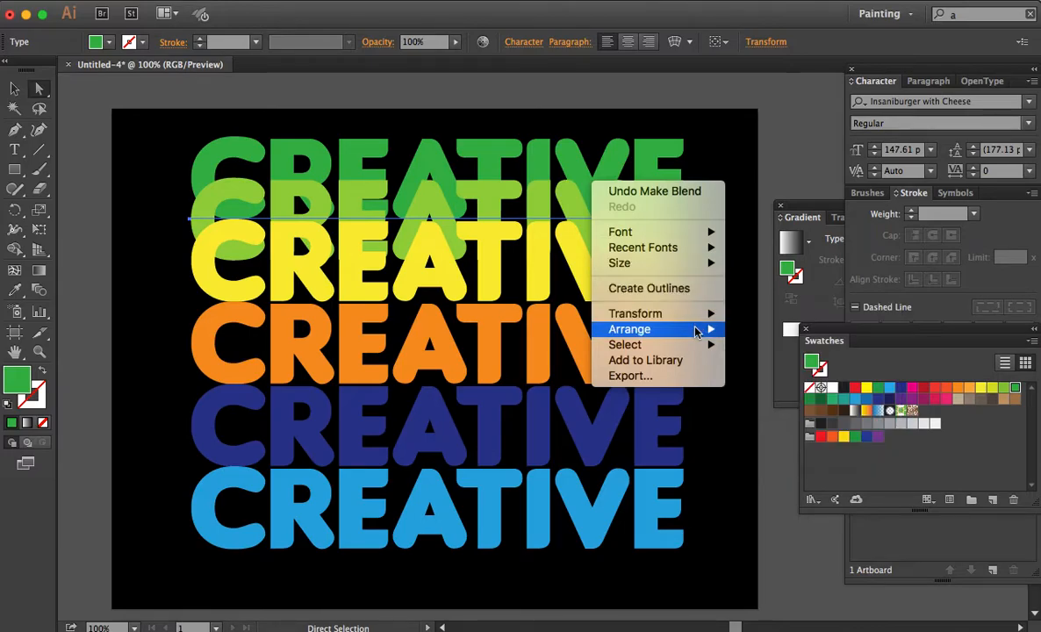
click(761, 331)
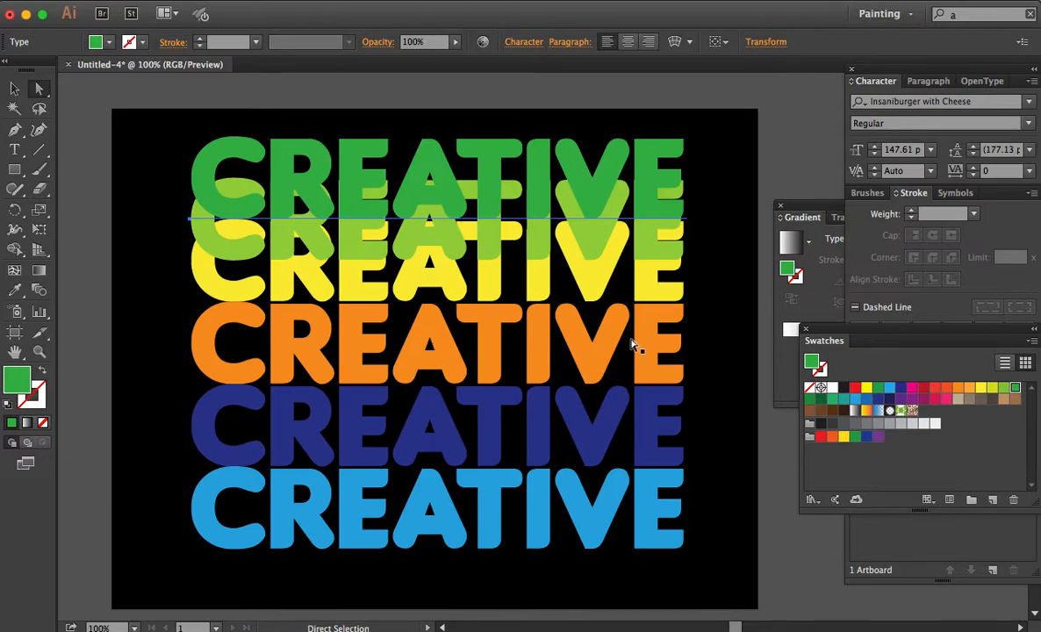
Step: Set the green-to-yellow blend's spacing to Specified Steps with 7 steps and turn on the preview
shift+click(432, 264)
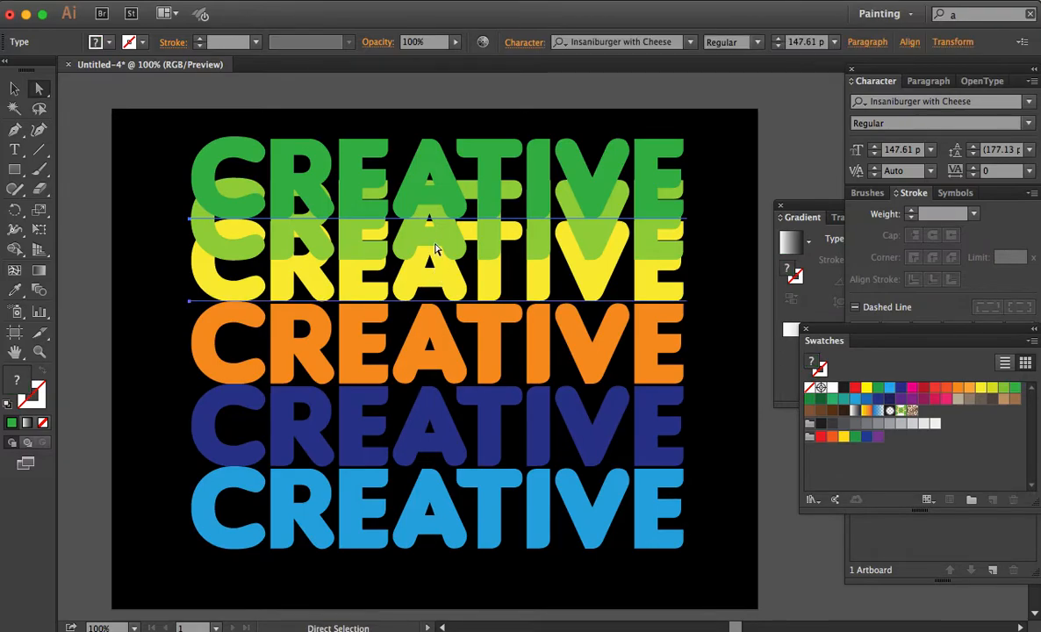
click(796, 155)
click(436, 191)
shift+click(439, 286)
double_click(39, 288)
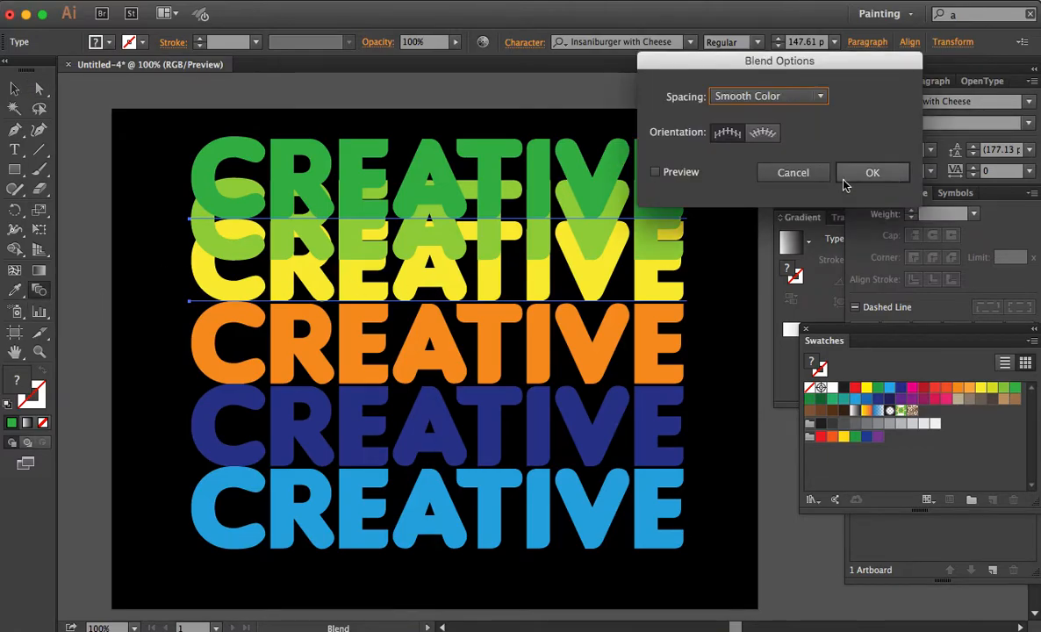
click(655, 172)
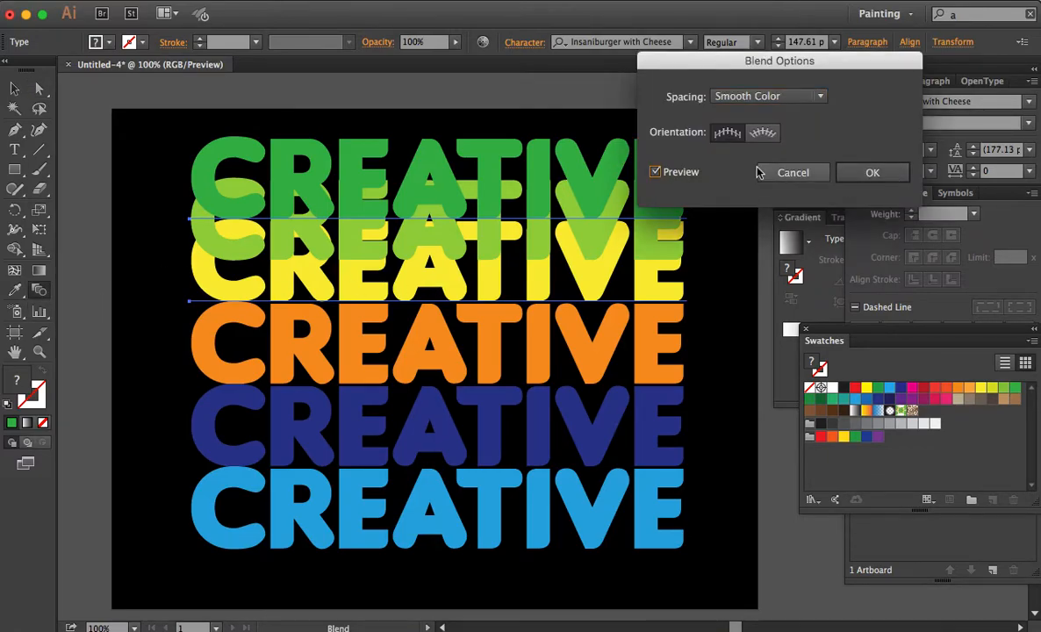
click(666, 172)
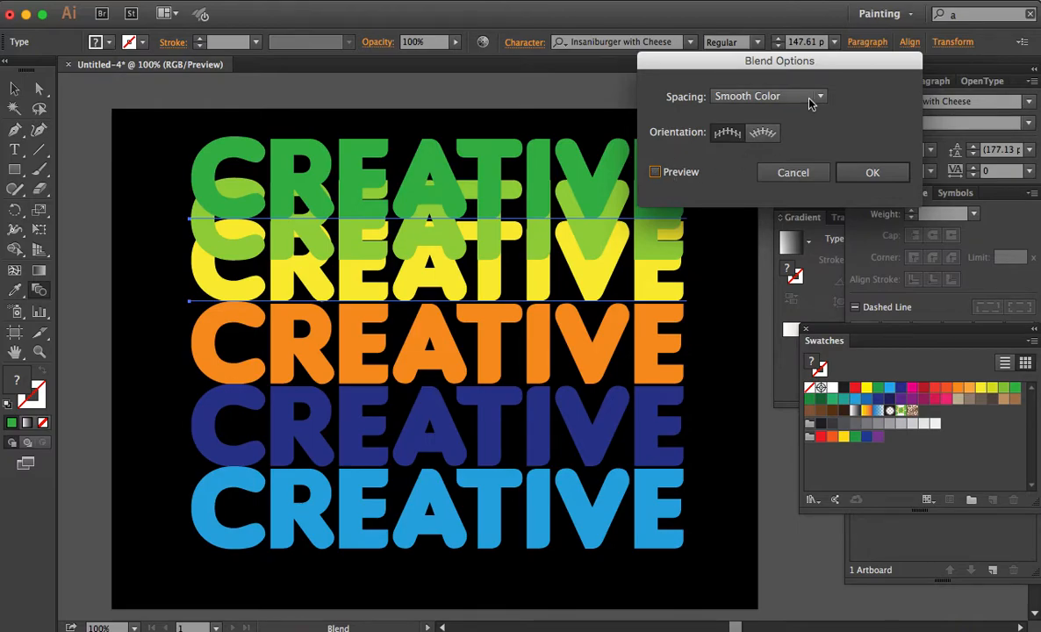
click(817, 99)
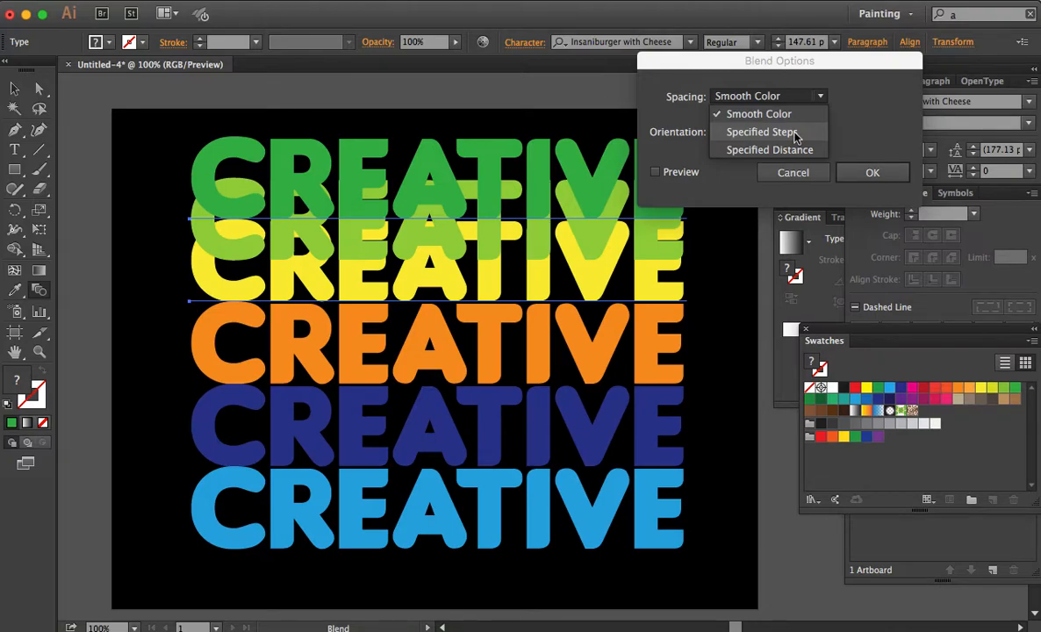
click(796, 133)
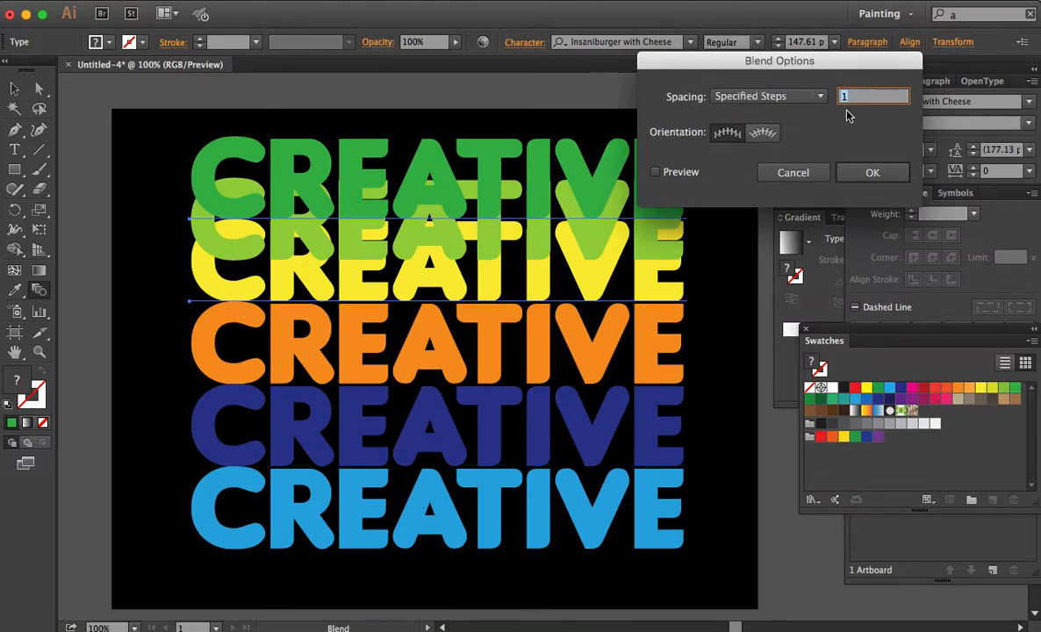
text(7)
click(656, 173)
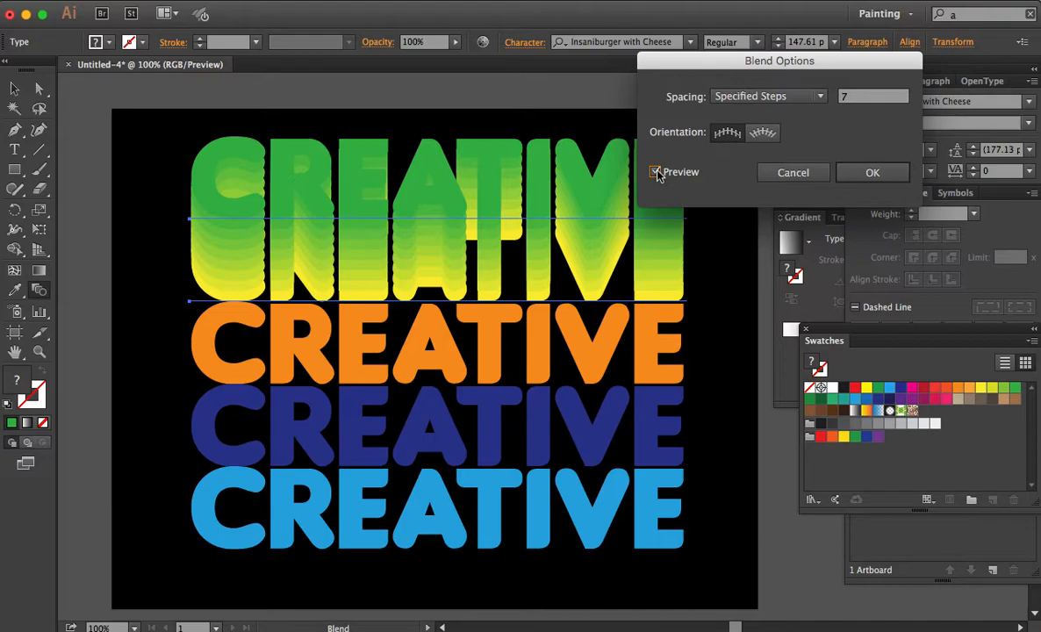
Step: Fine-tune the number of specified steps in the green-to-yellow blend and apply the blend options
click(857, 103)
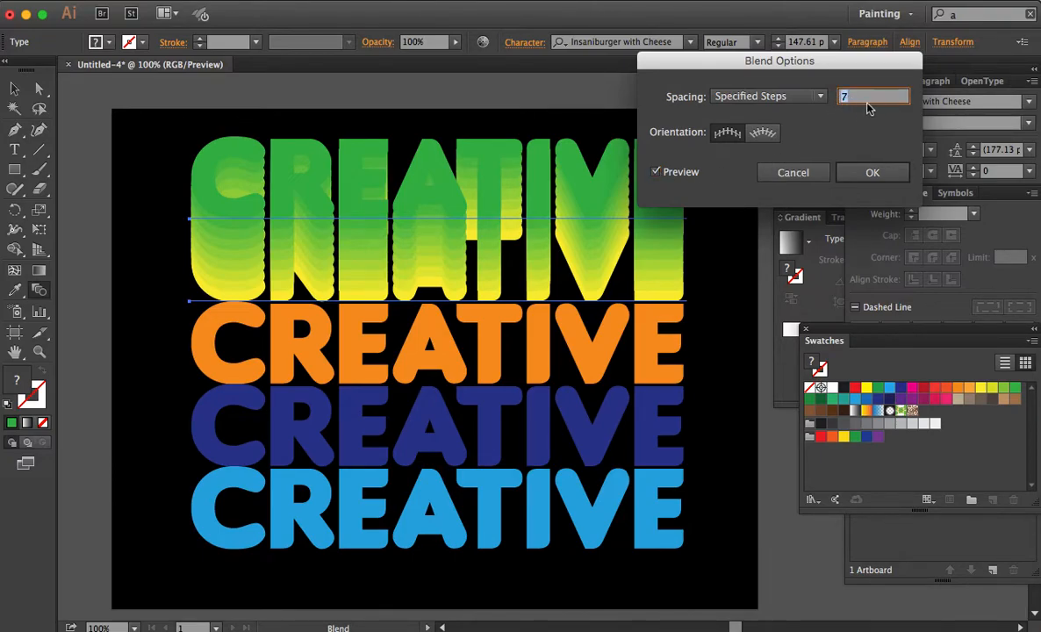
key(Up)
key(Up)
key(Up)
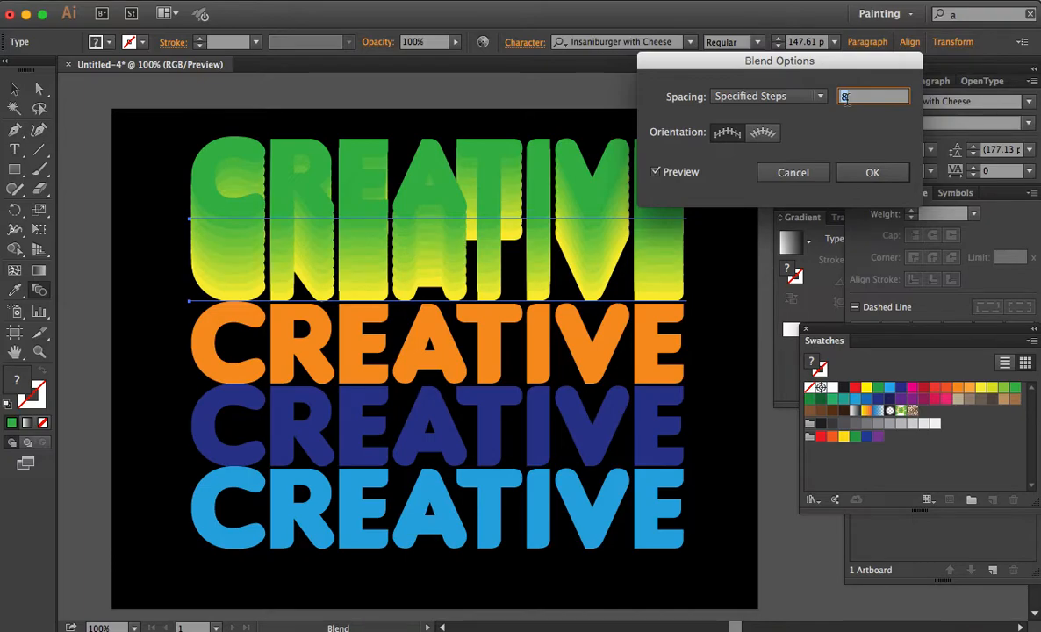
key(Up)
key(Down)
key(Down)
key(Down)
key(Down)
key(Down)
key(Down)
key(Down)
key(Up)
click(864, 172)
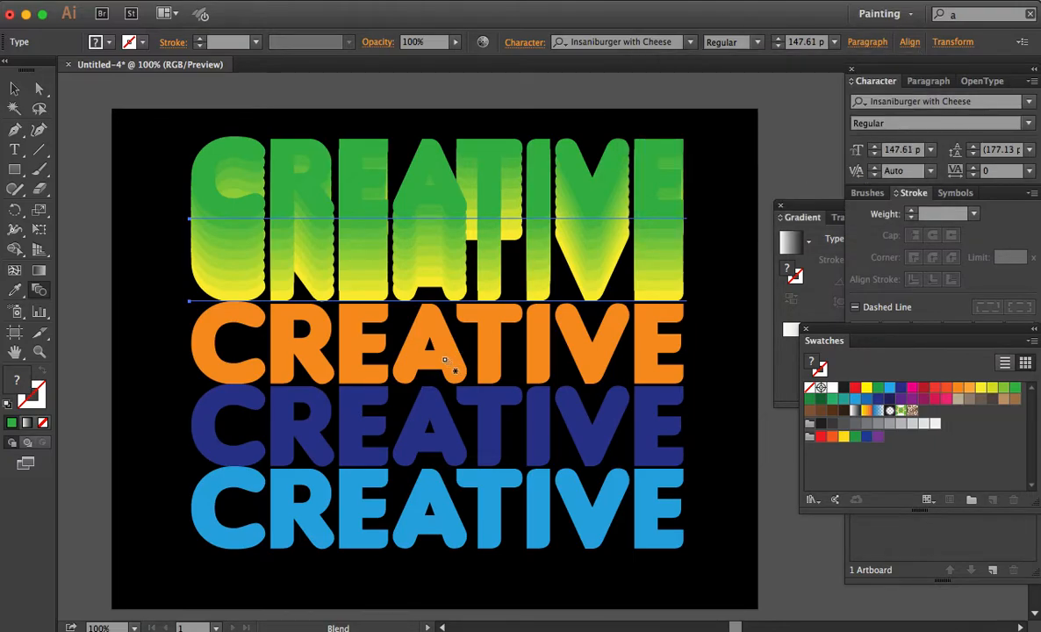
key(a)
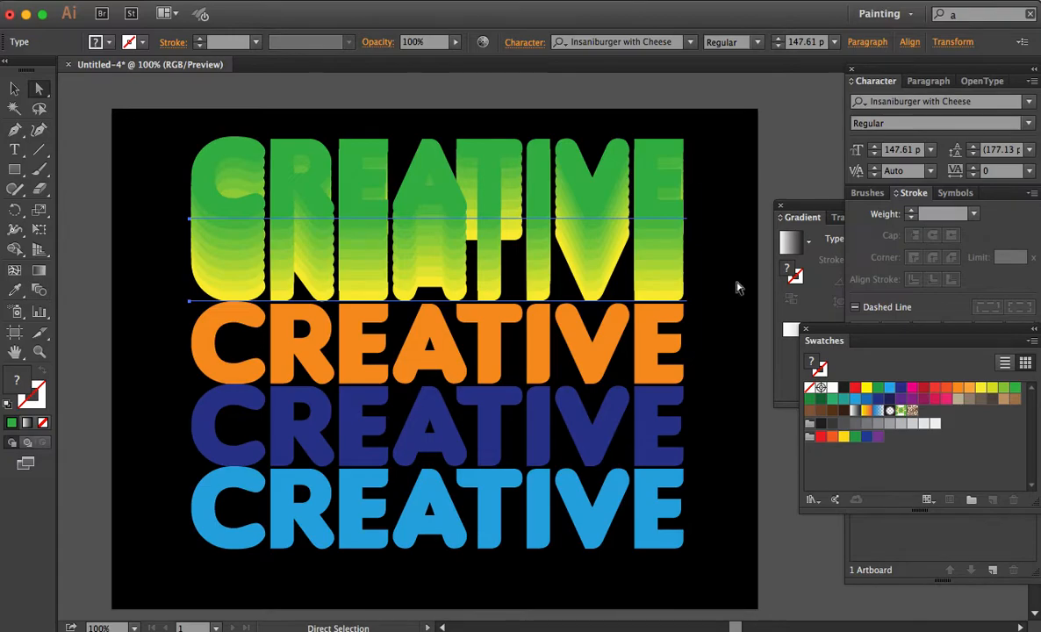
Step: Try to blend the yellow CREATIVE line of the existing blend with the orange line below it, and undo the wrong blend
click(787, 172)
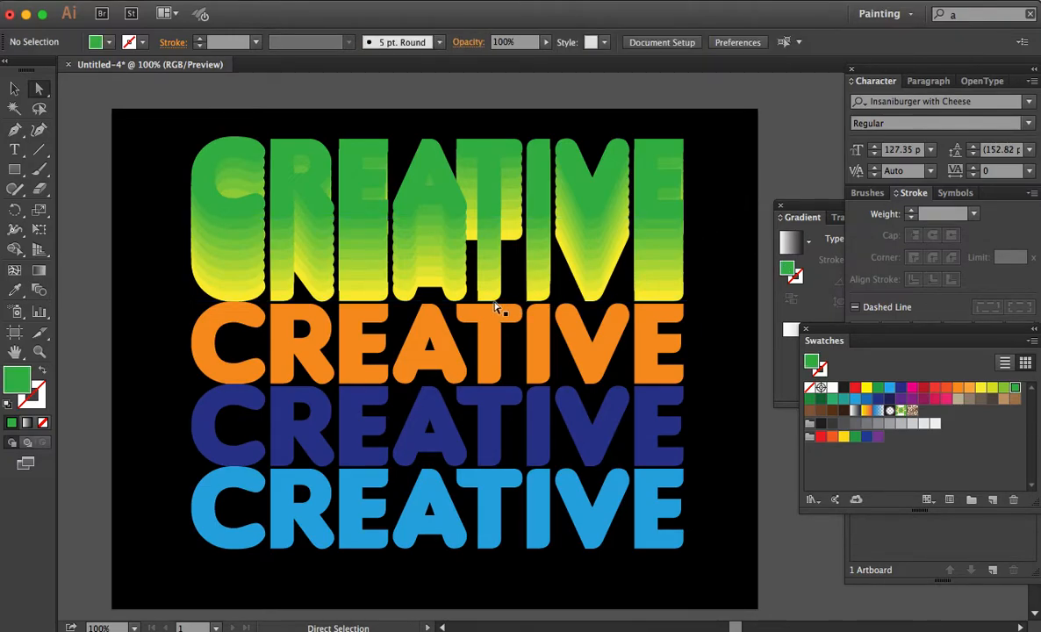
click(433, 292)
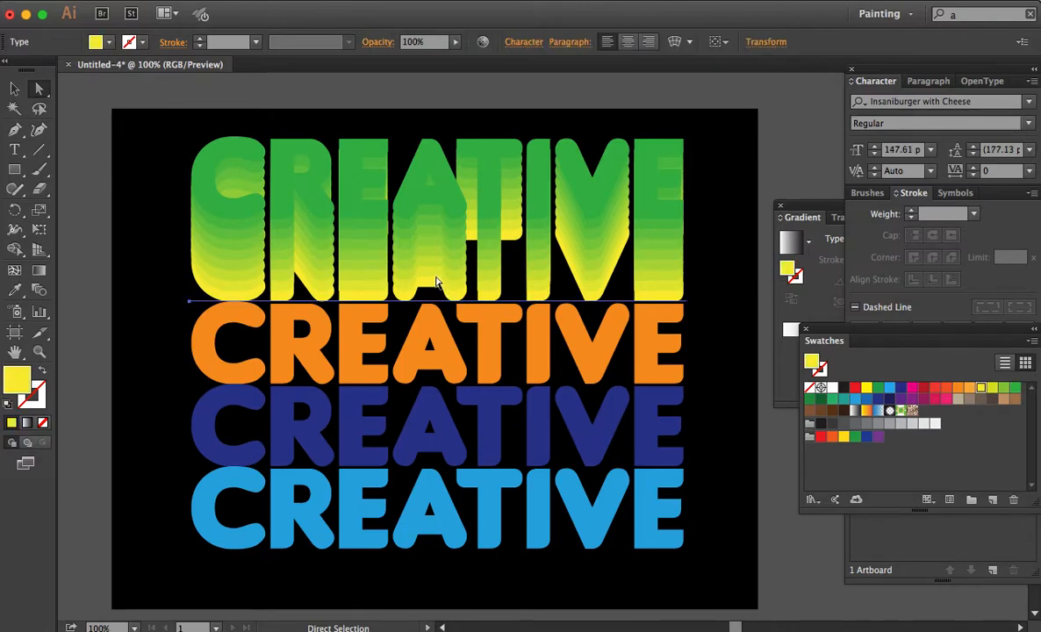
shift+click(428, 354)
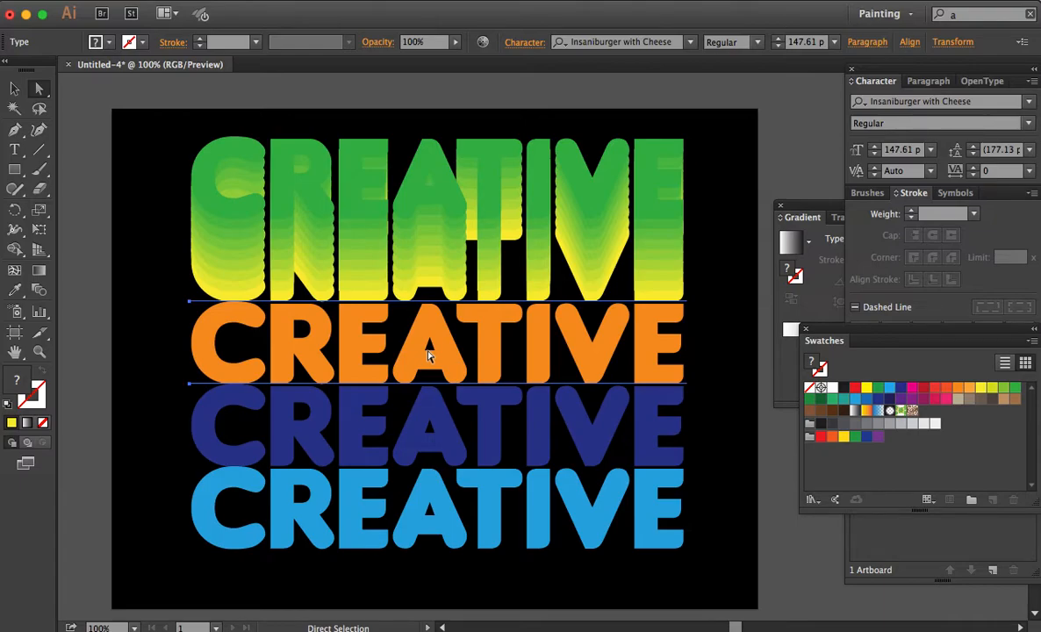
double_click(39, 294)
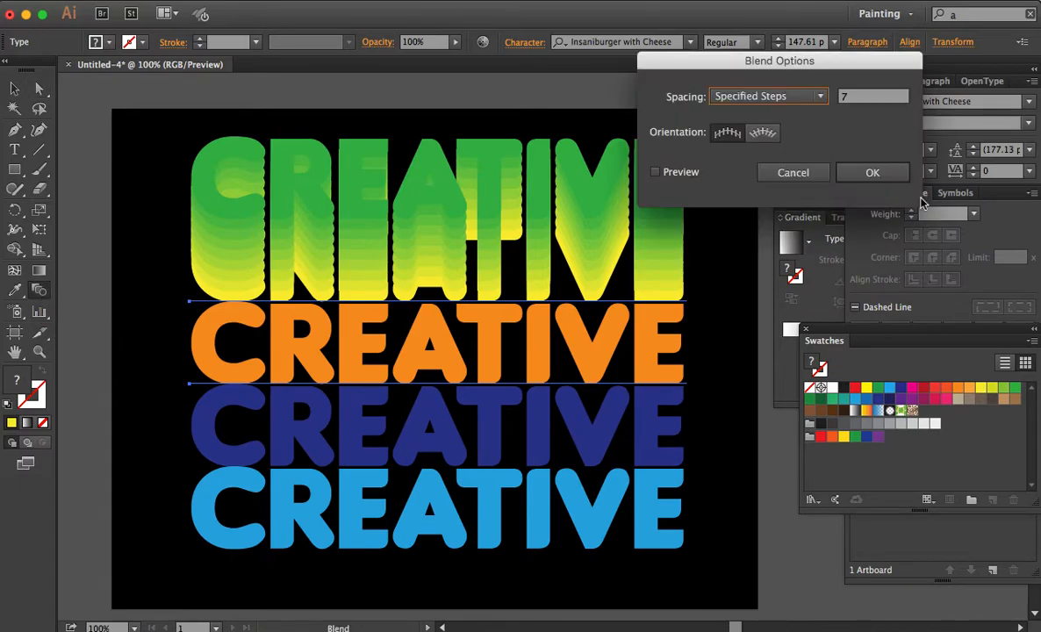
click(656, 172)
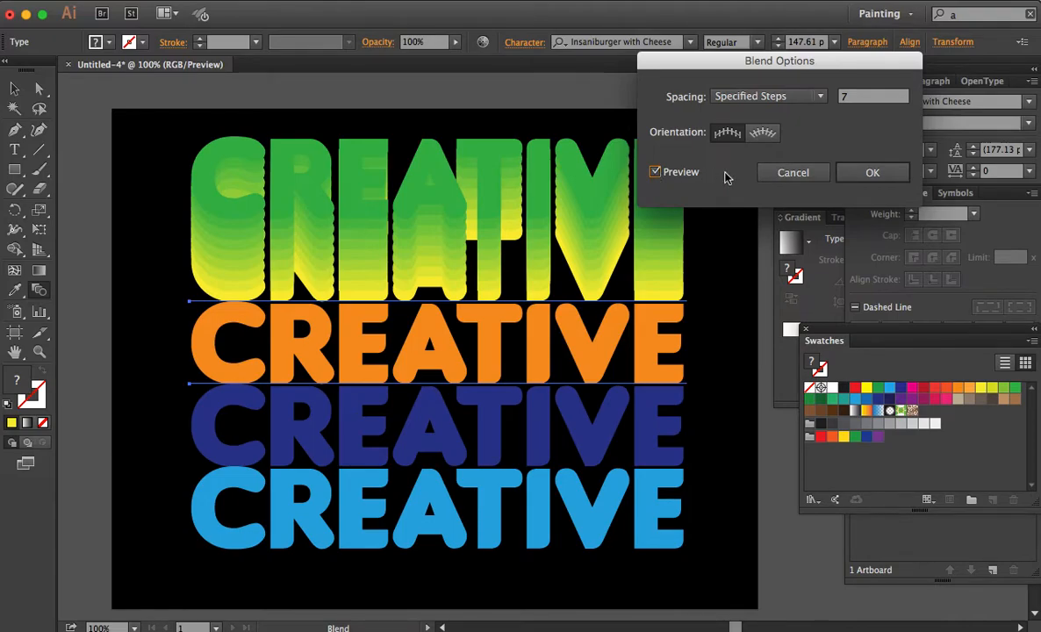
click(802, 174)
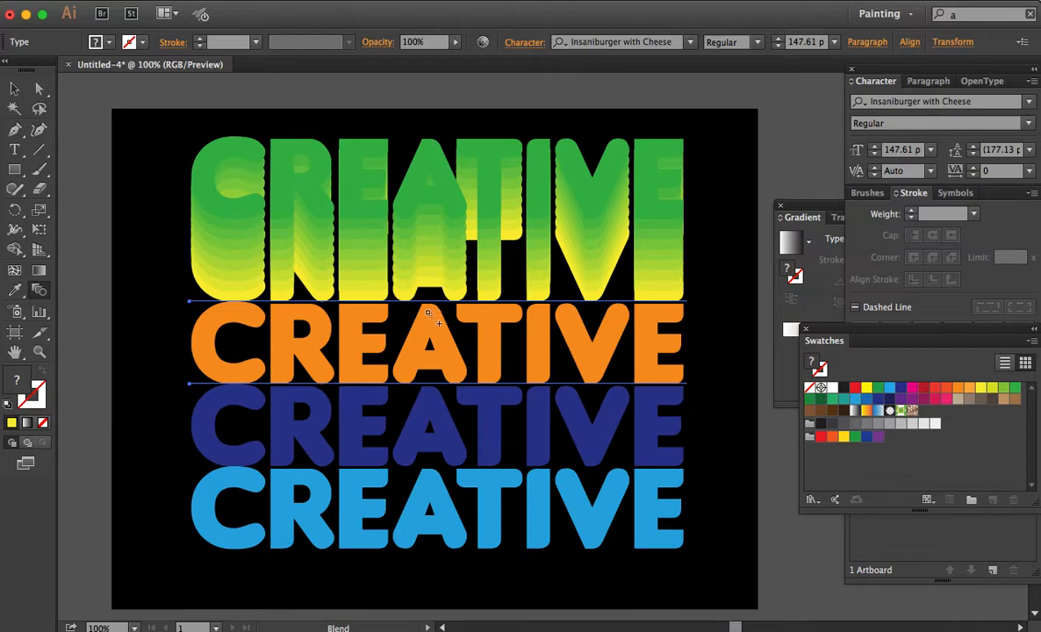
click(446, 374)
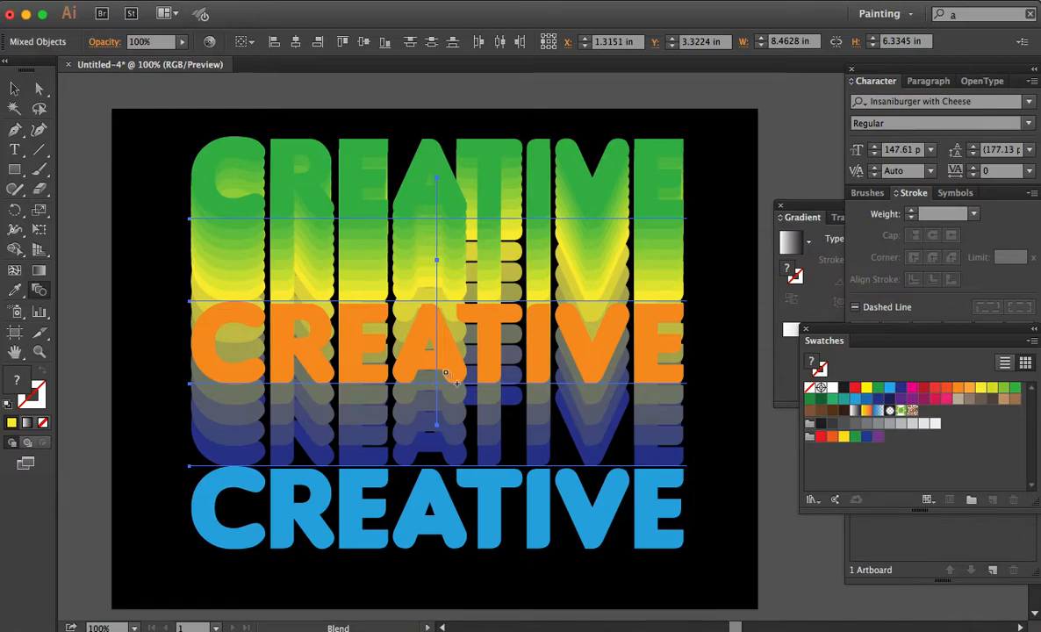
key(super+z)
key(a)
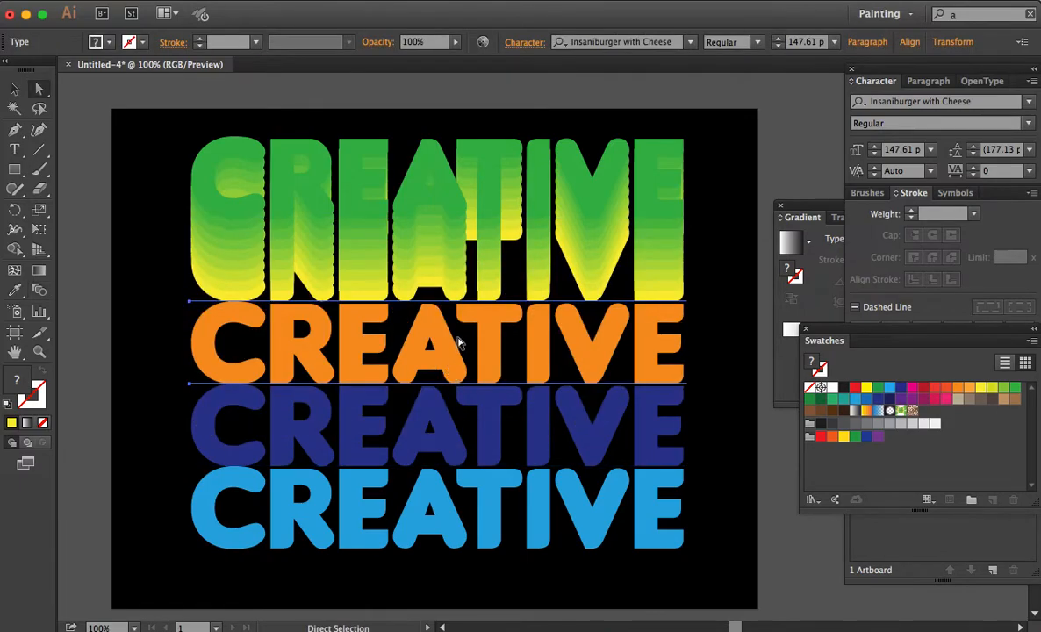
Step: Extend the blend from the yellow CREATIVE line to the orange line below it using the Blend tool, and deselect
click(764, 167)
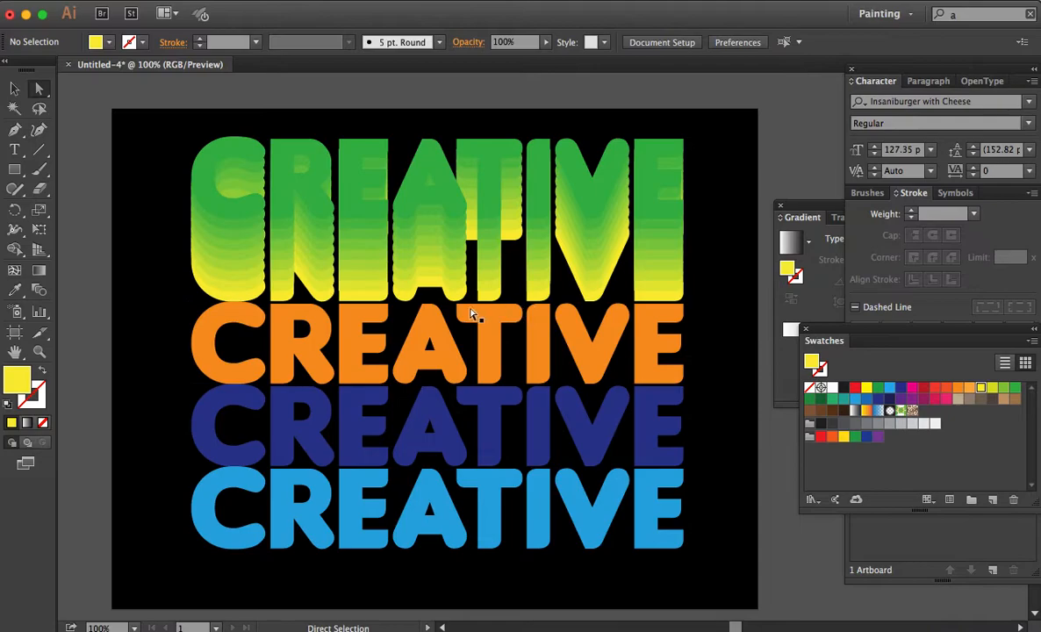
click(443, 298)
click(449, 281)
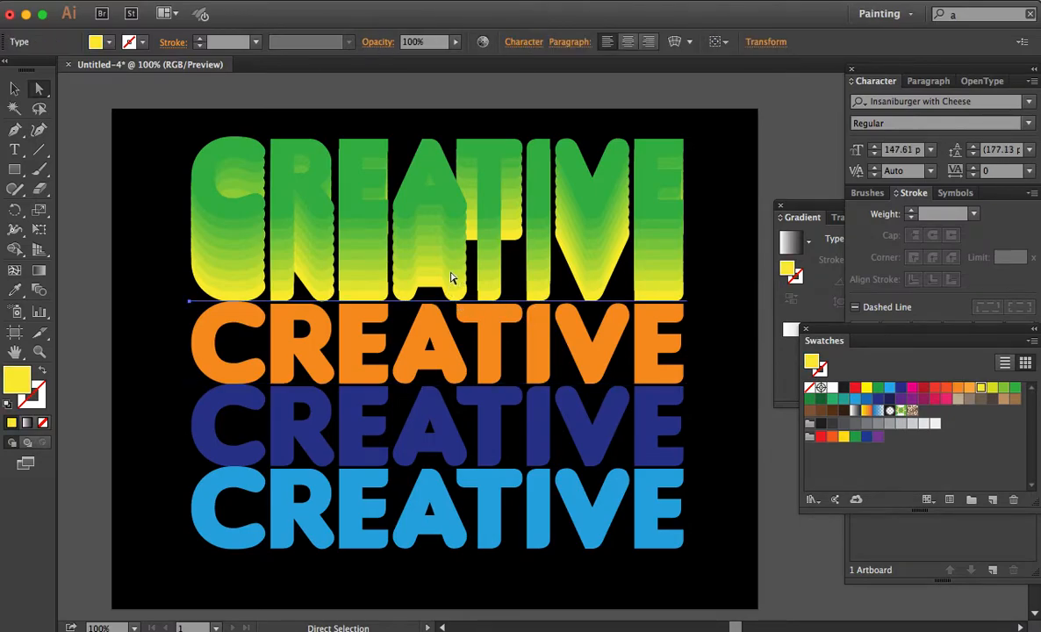
shift+click(433, 363)
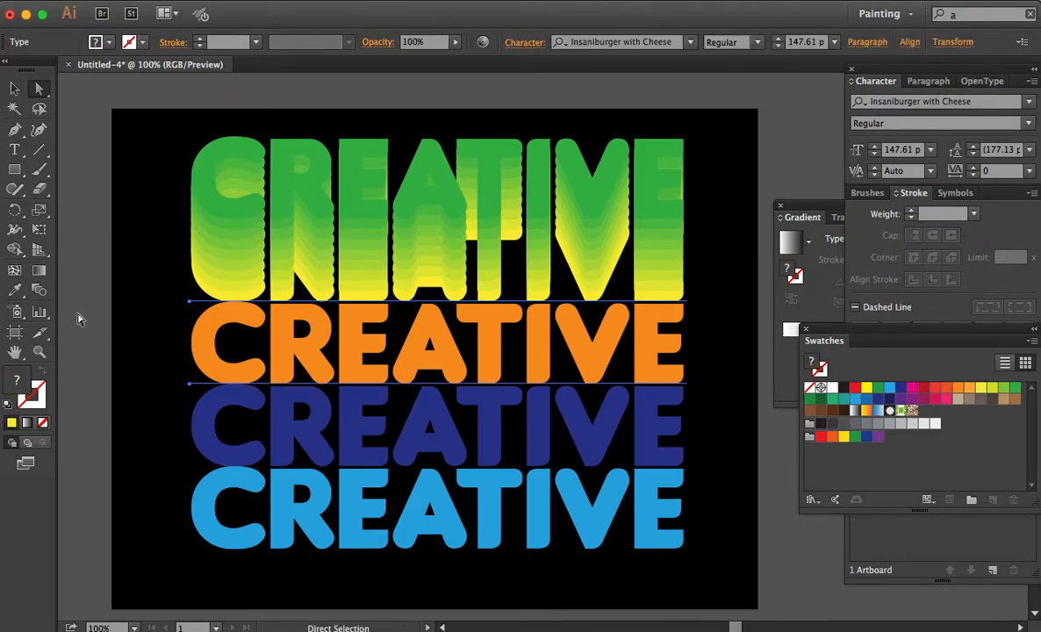
click(39, 292)
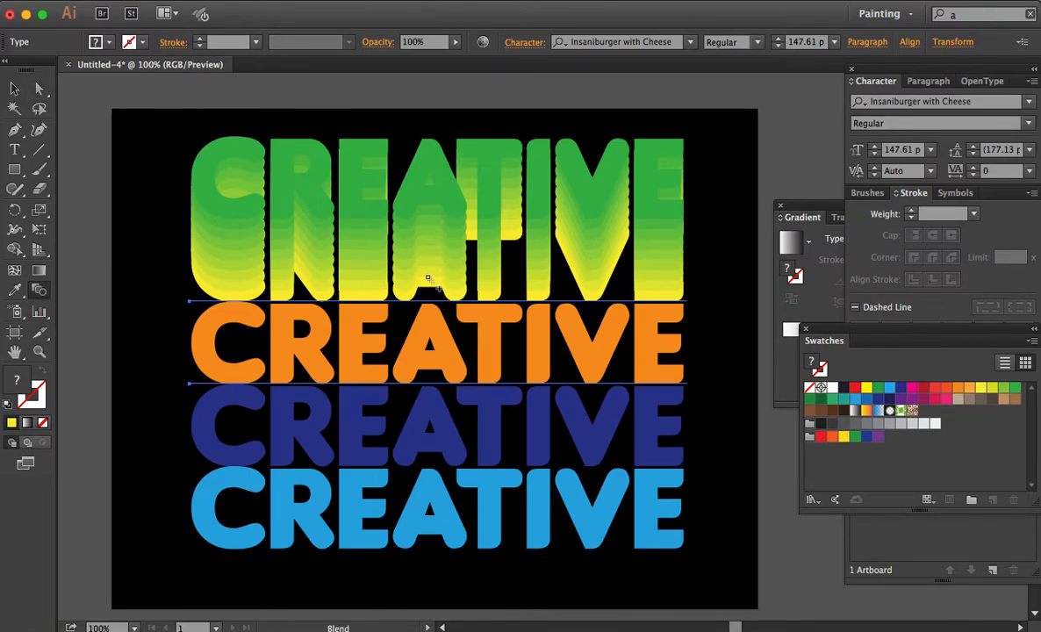
click(434, 368)
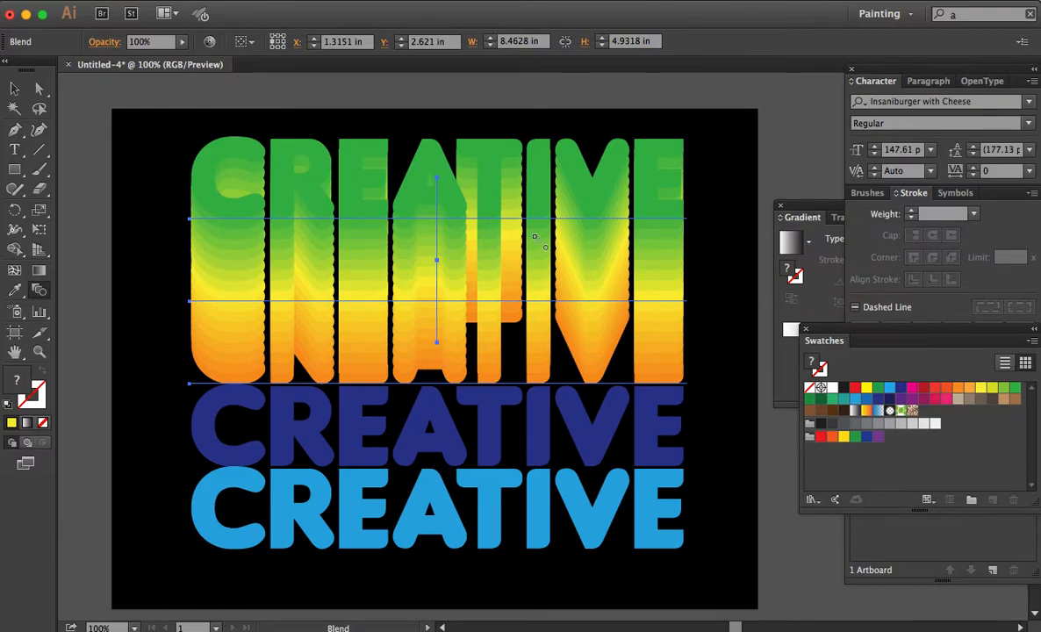
key(a)
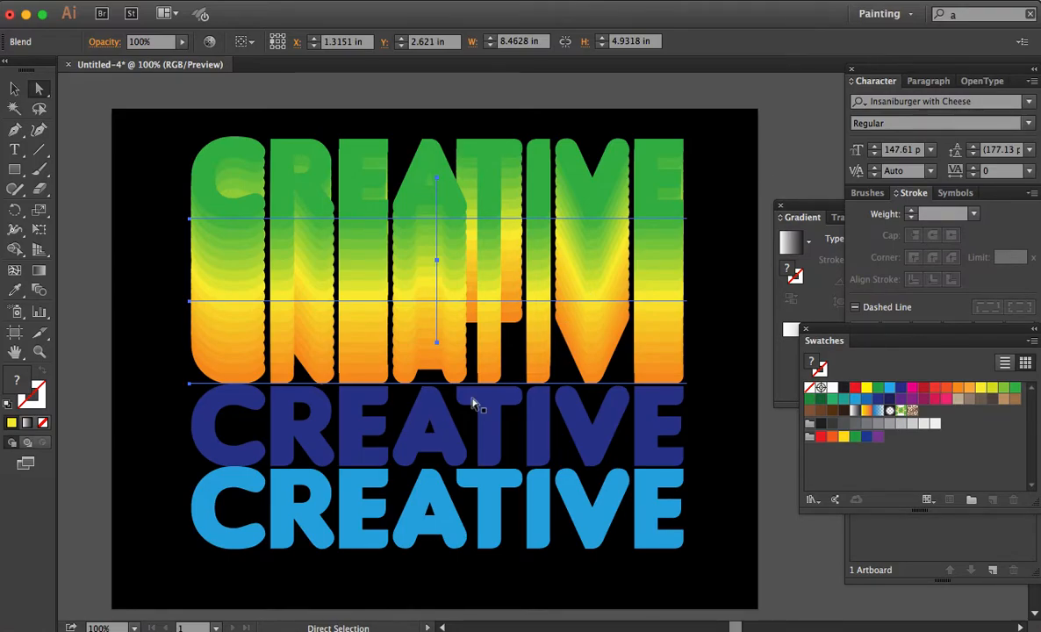
click(788, 160)
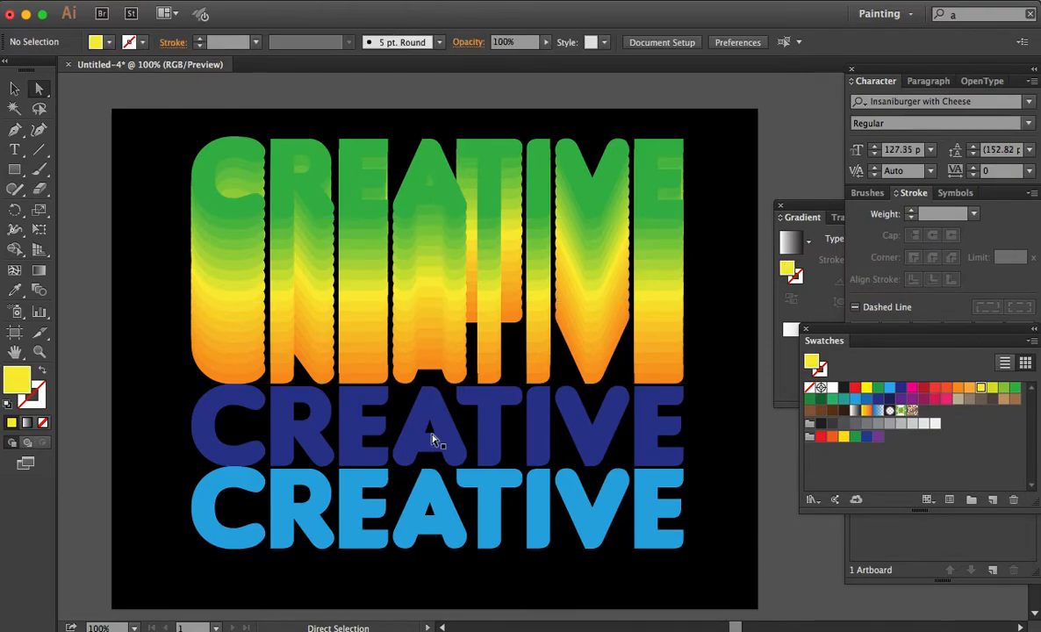
Step: Blend the orange CREATIVE line with the dark blue line below it using the Blend tool, and deselect the artwork
click(434, 369)
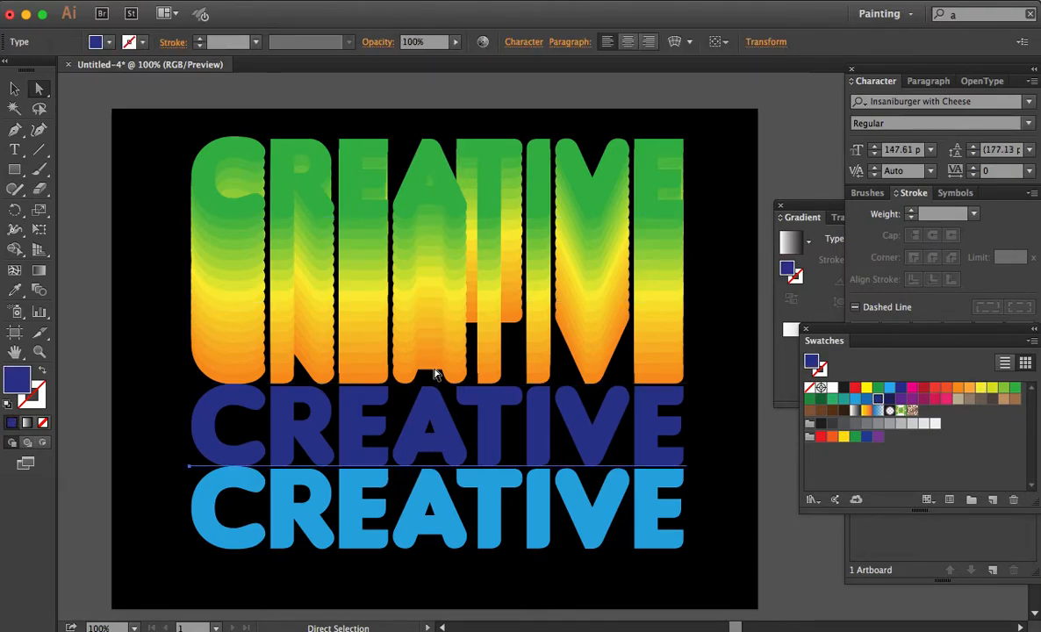
click(435, 367)
shift+click(423, 443)
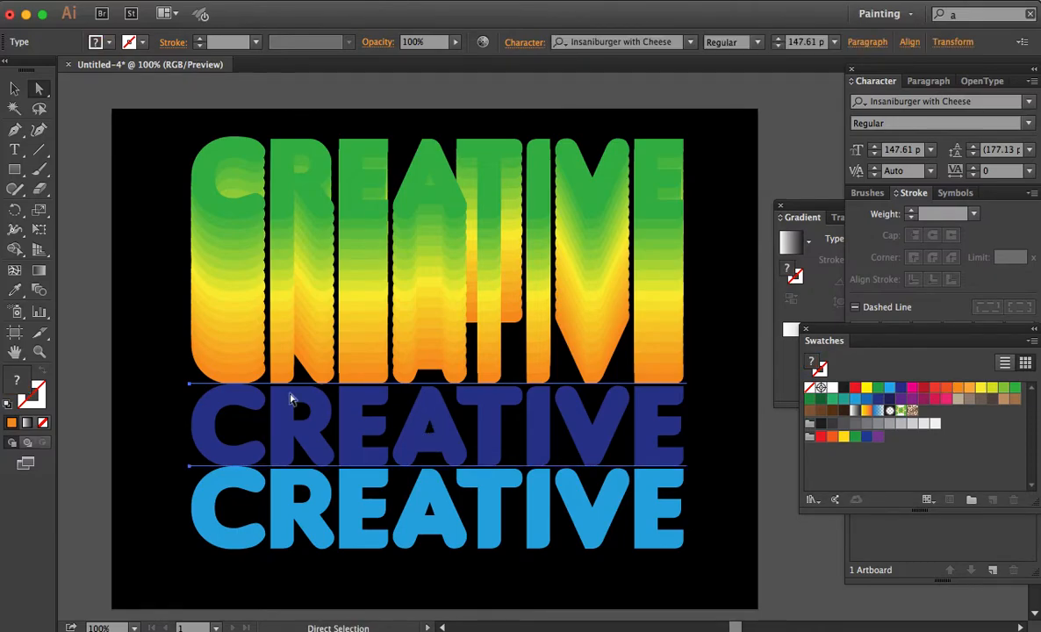
click(40, 297)
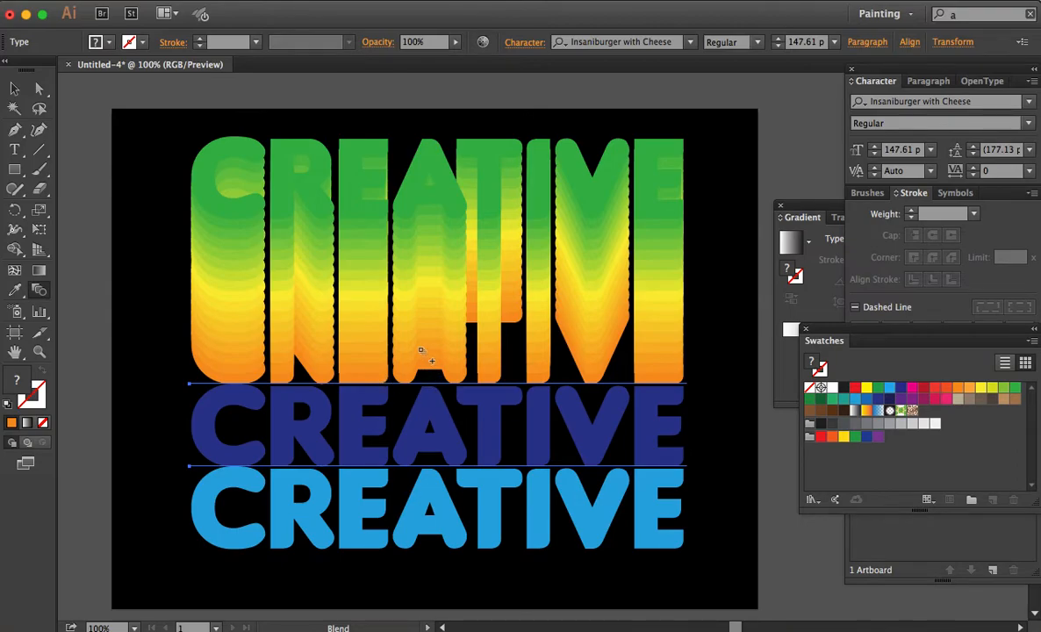
click(417, 451)
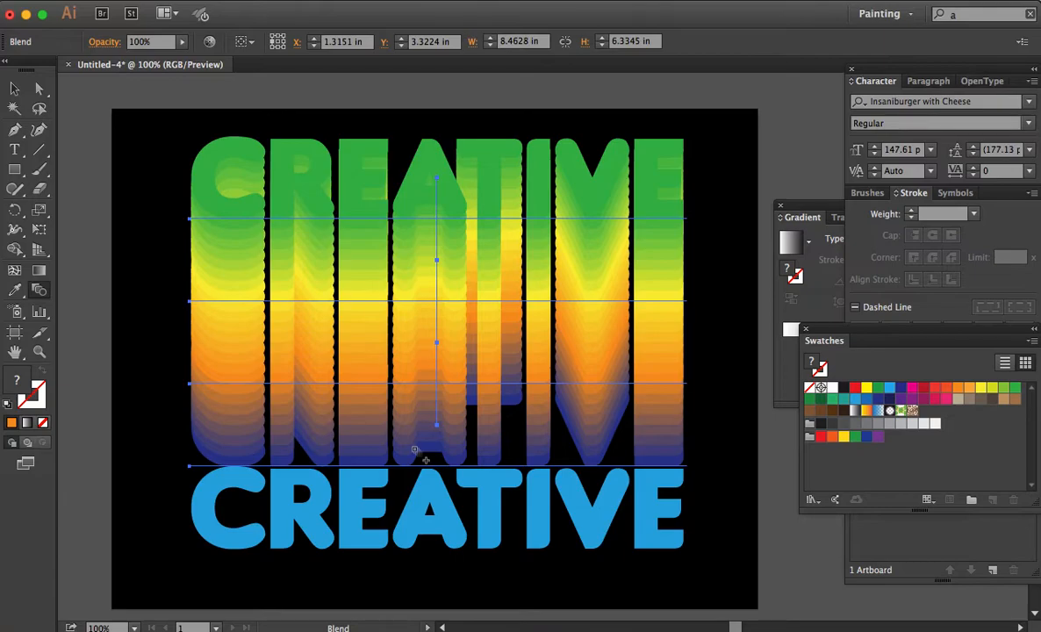
key(a)
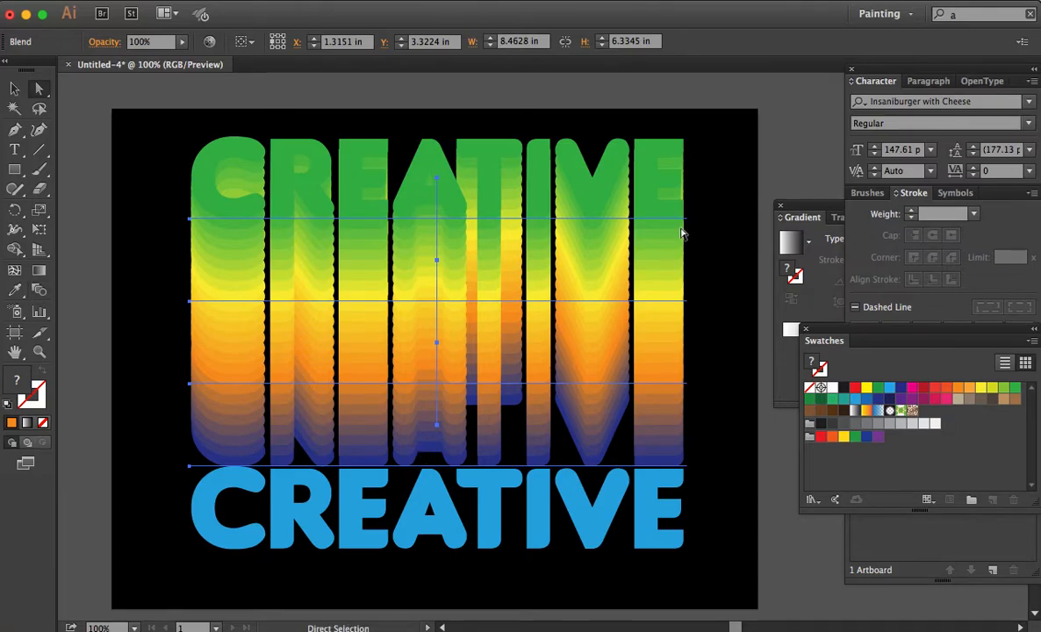
click(702, 205)
Step: Blend the dark blue CREATIVE line with the light blue line at the bottom using the Blend tool, and deselect
click(445, 441)
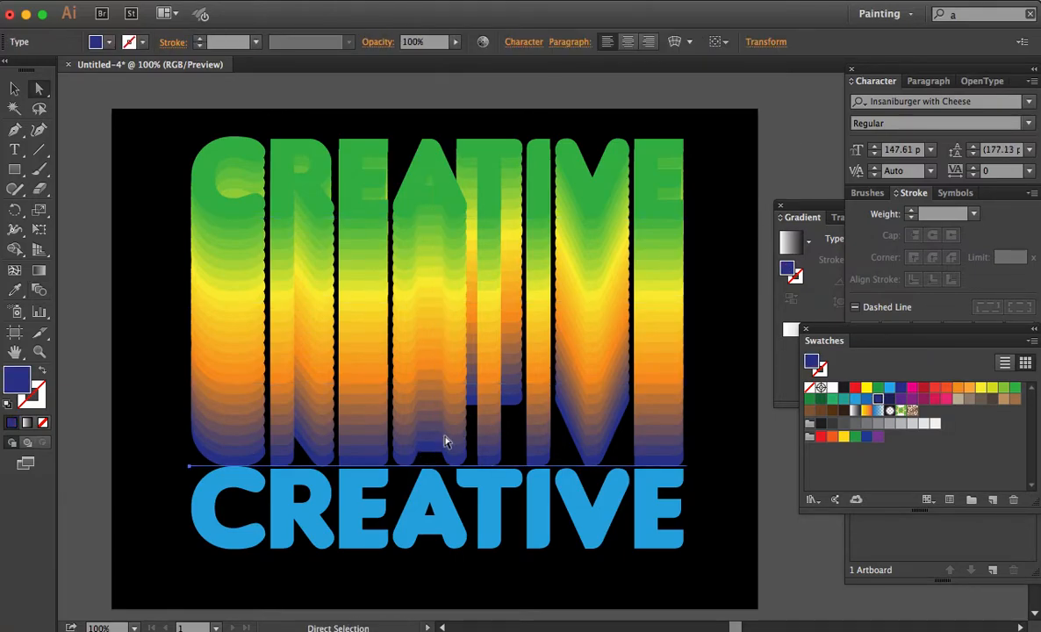
shift+click(430, 525)
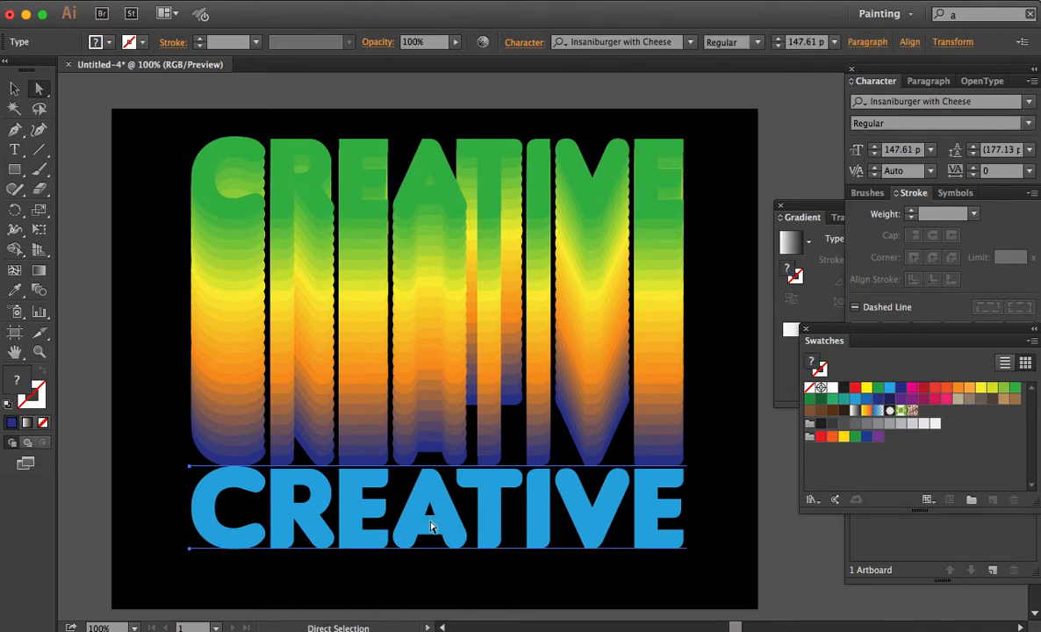
click(38, 290)
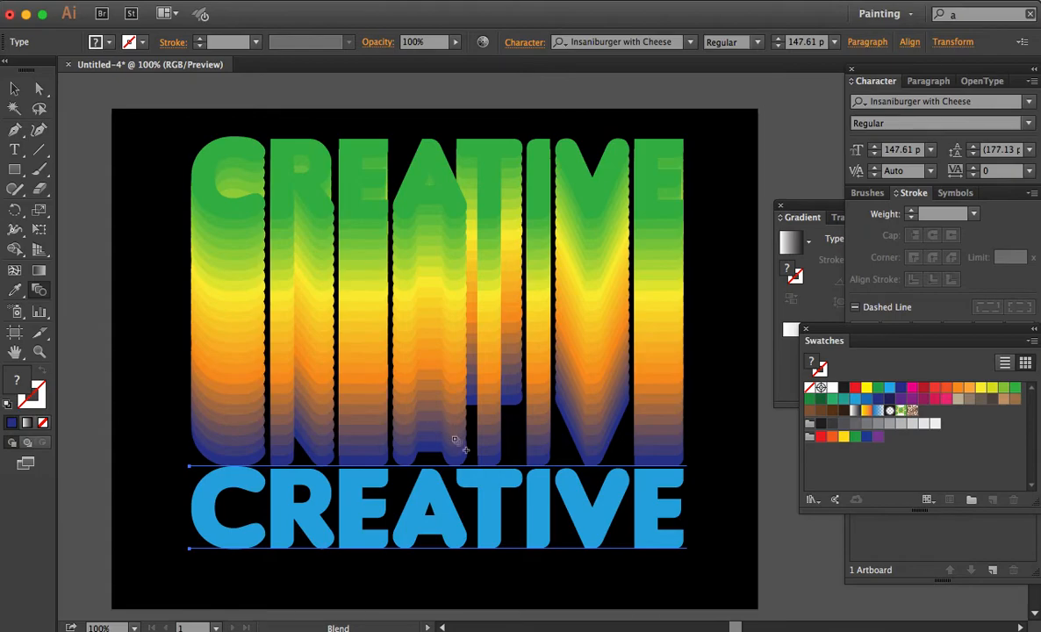
click(441, 527)
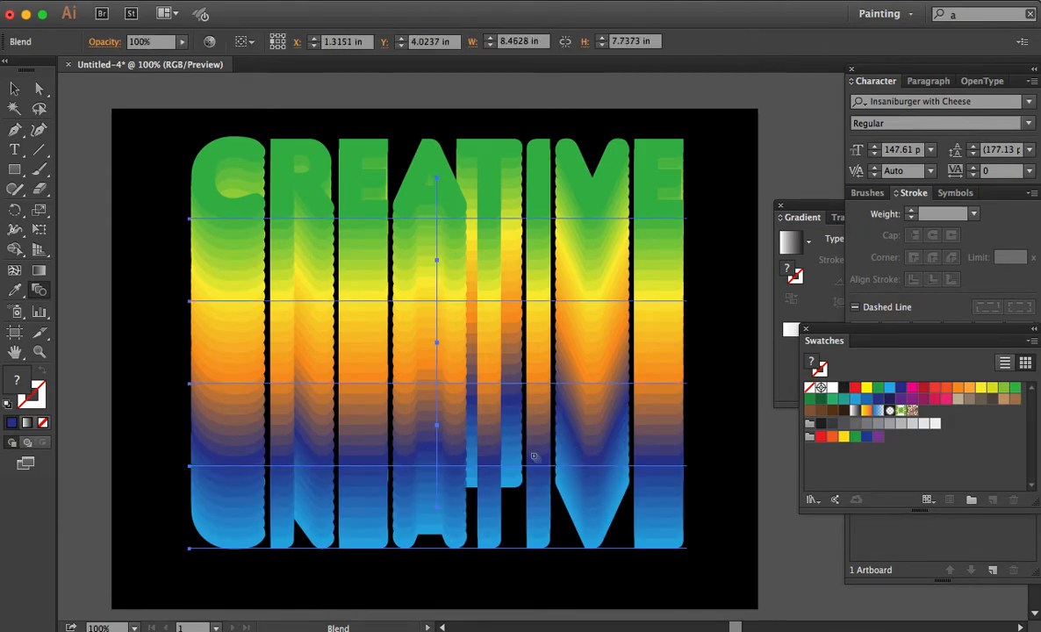
key(a)
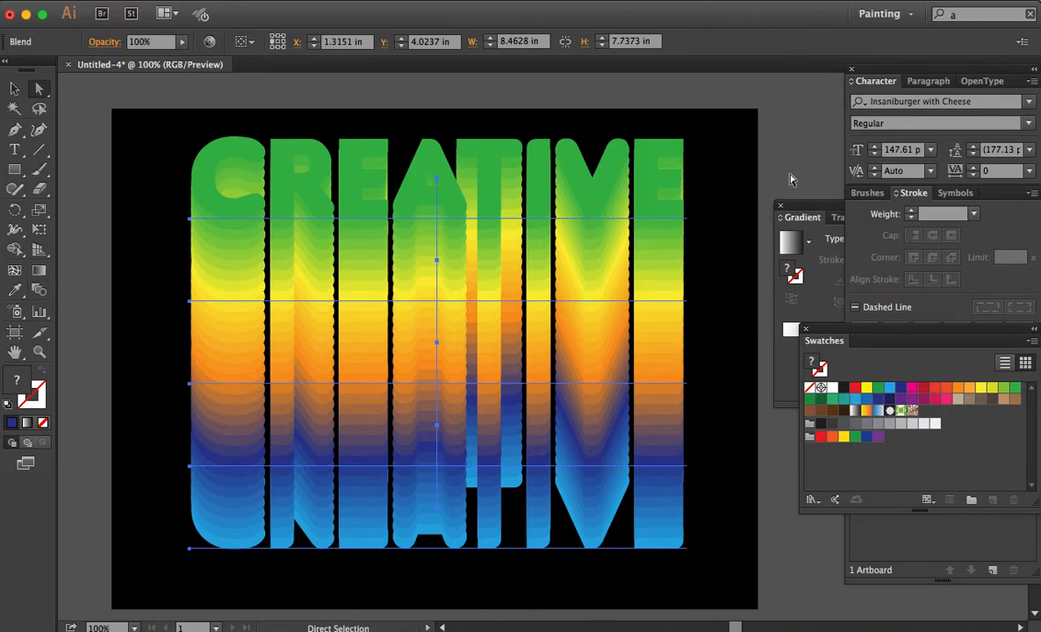
click(791, 179)
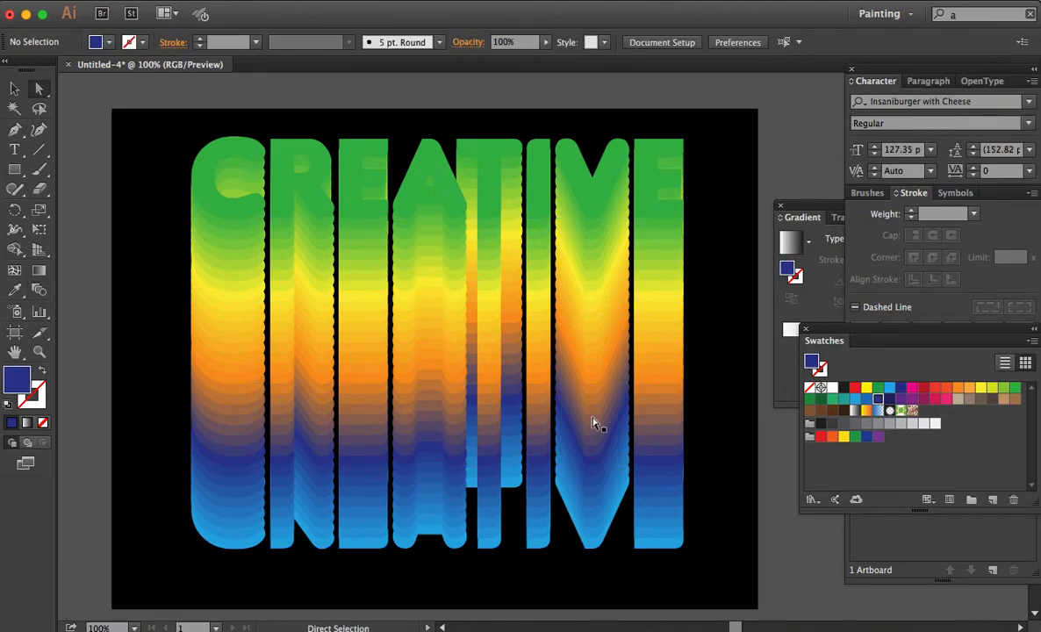
Step: Try light blue and CMYK Red fills on the topmost green CREATIVE line, and restore its green fill
click(579, 181)
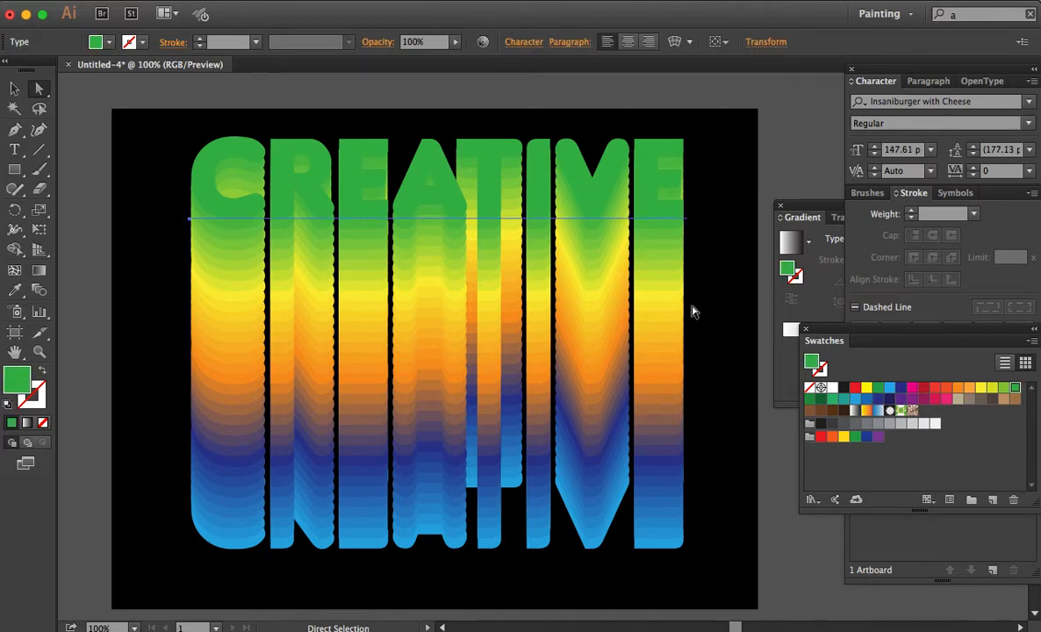
click(890, 389)
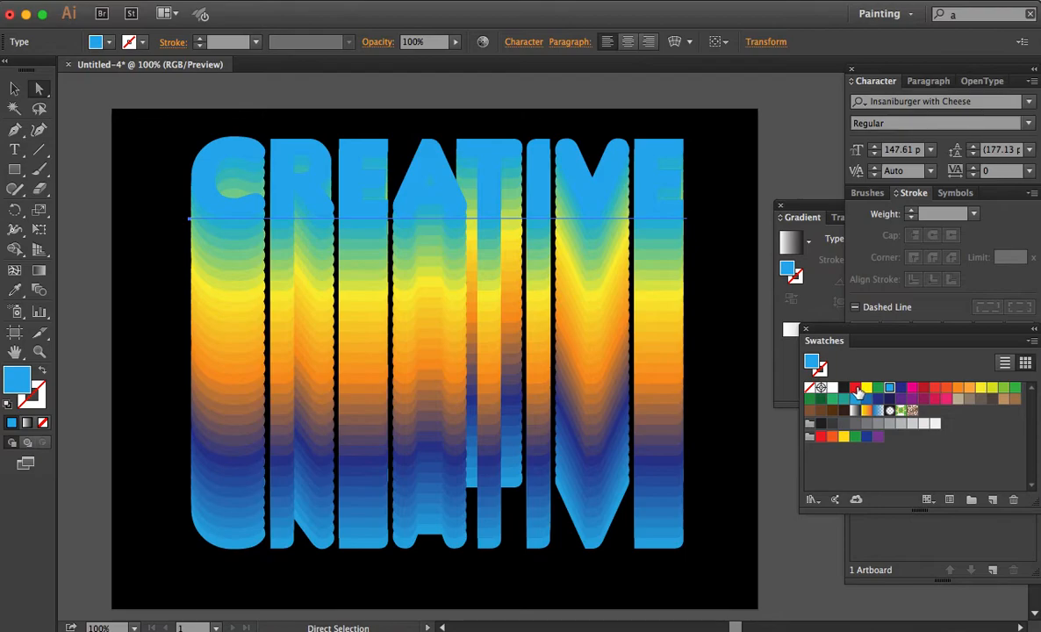
click(858, 390)
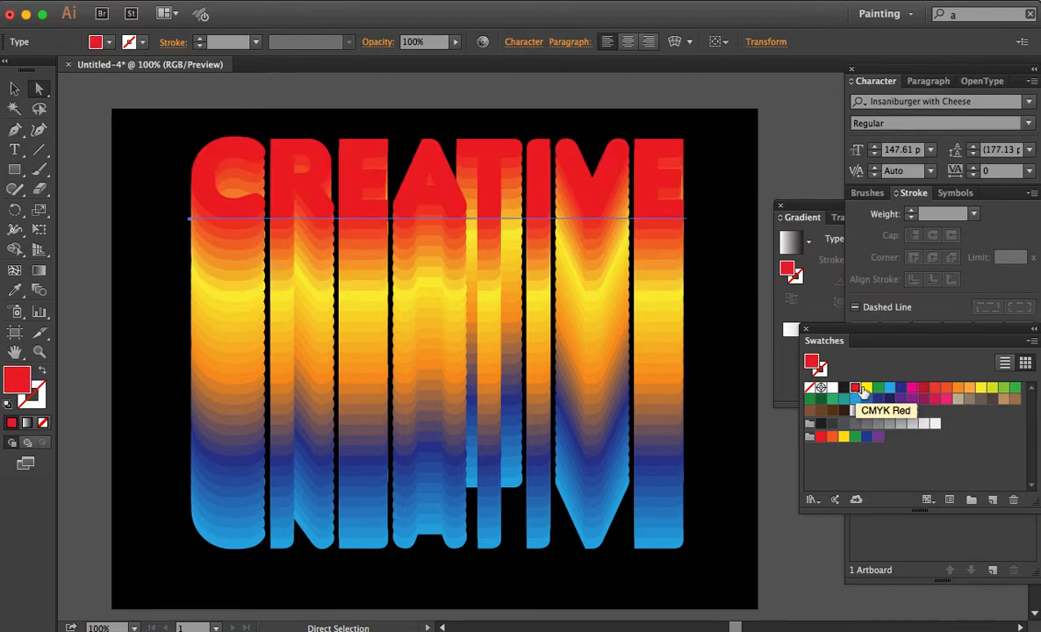
click(1013, 390)
Step: Try a black stroke on the topmost green CREATIVE line, and undo it
key(x)
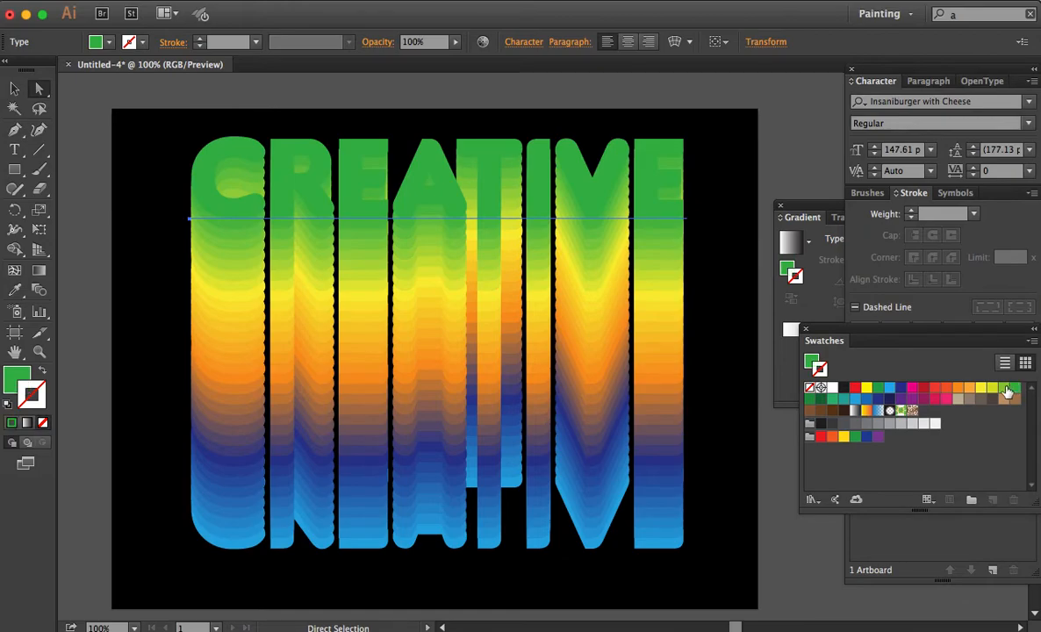
click(843, 388)
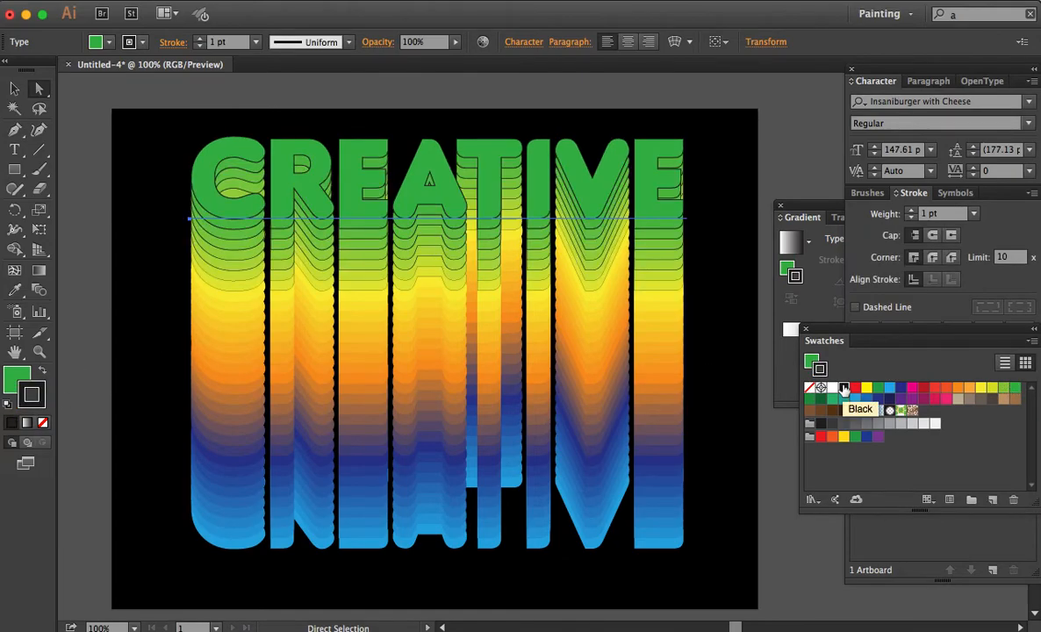
click(720, 142)
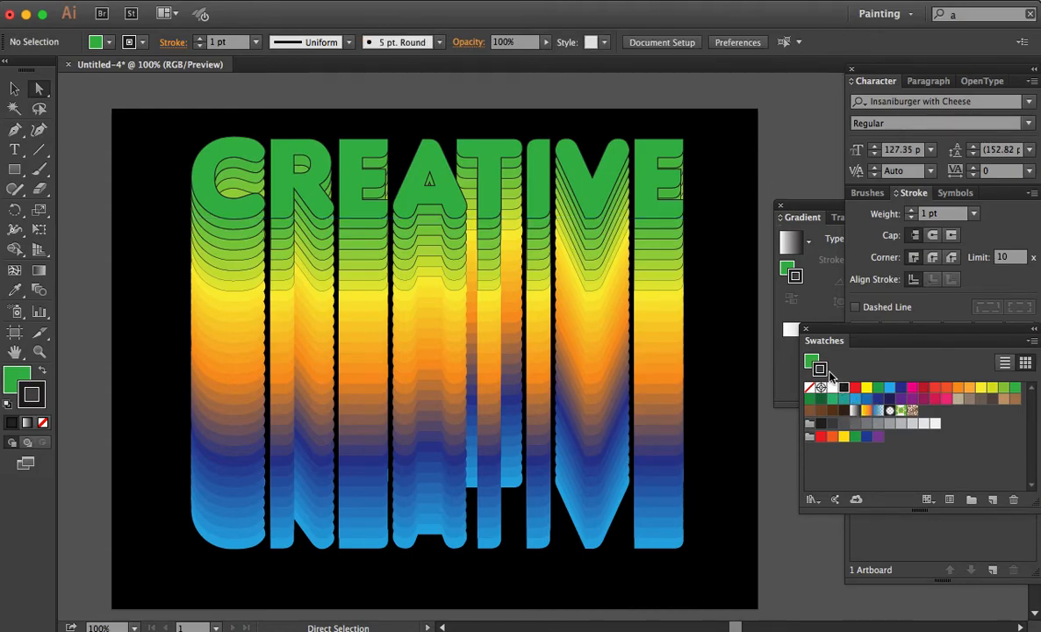
key(super+z)
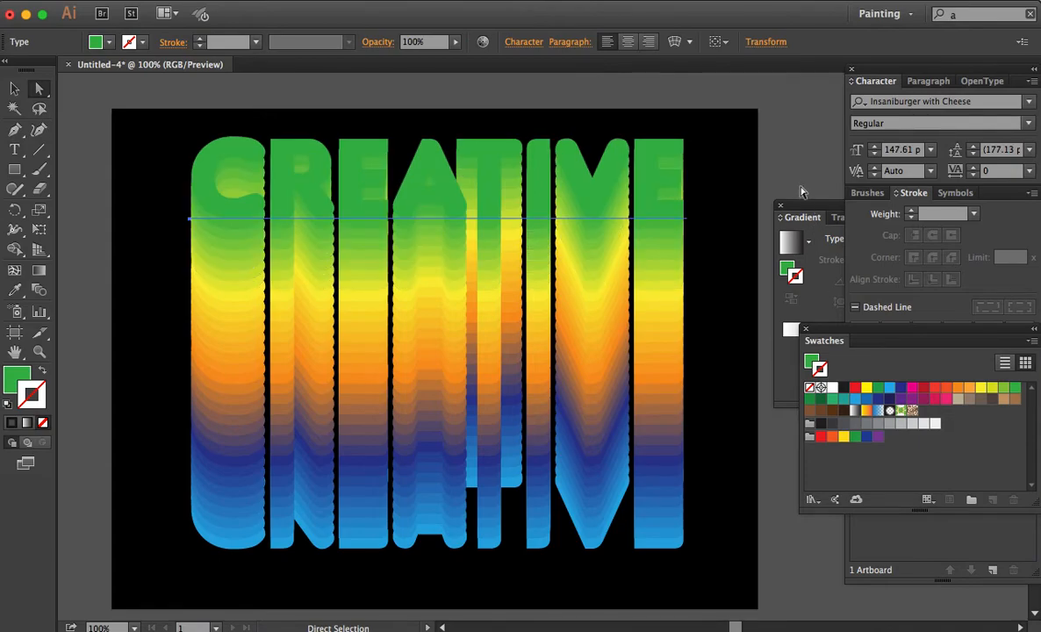
click(738, 171)
Step: Move the whole blended CREATIVE artwork straight down to a Y position of about 4.30 in on the artboard, and deselect it
key(v)
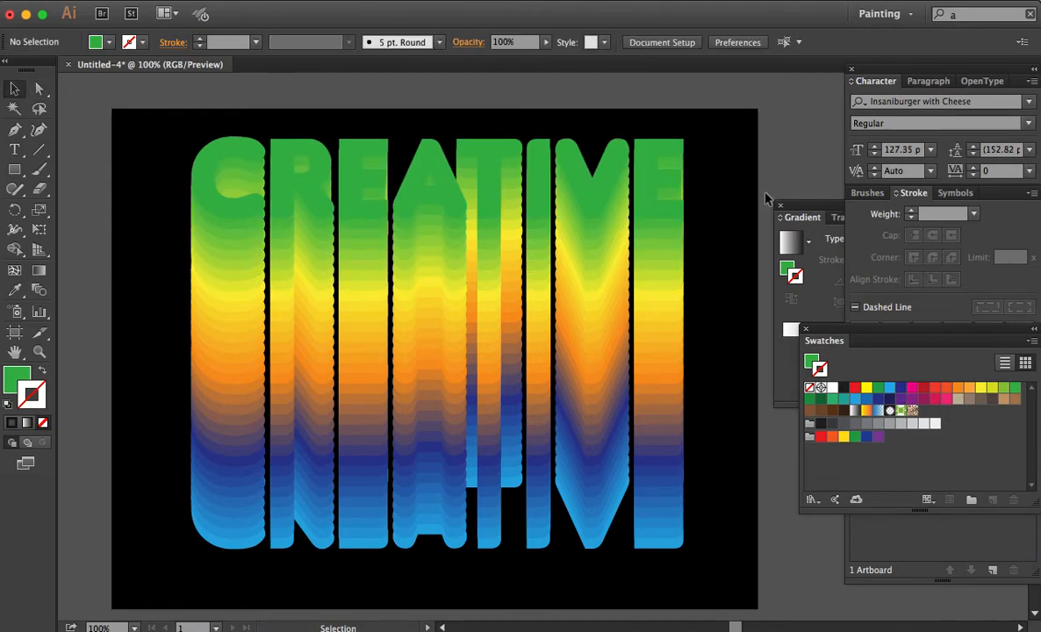
key(a)
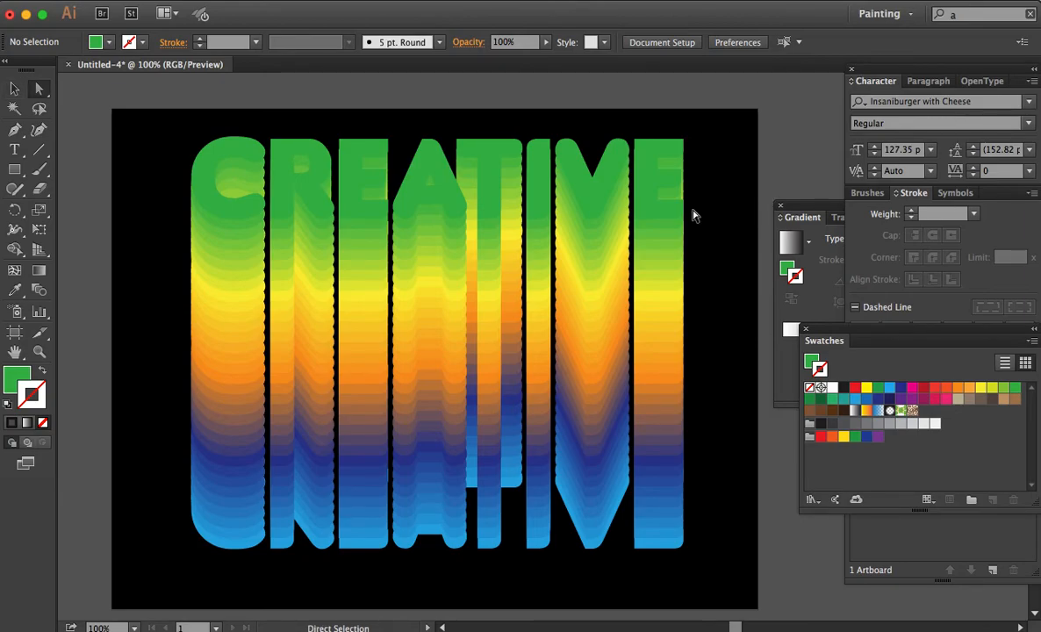
key(v)
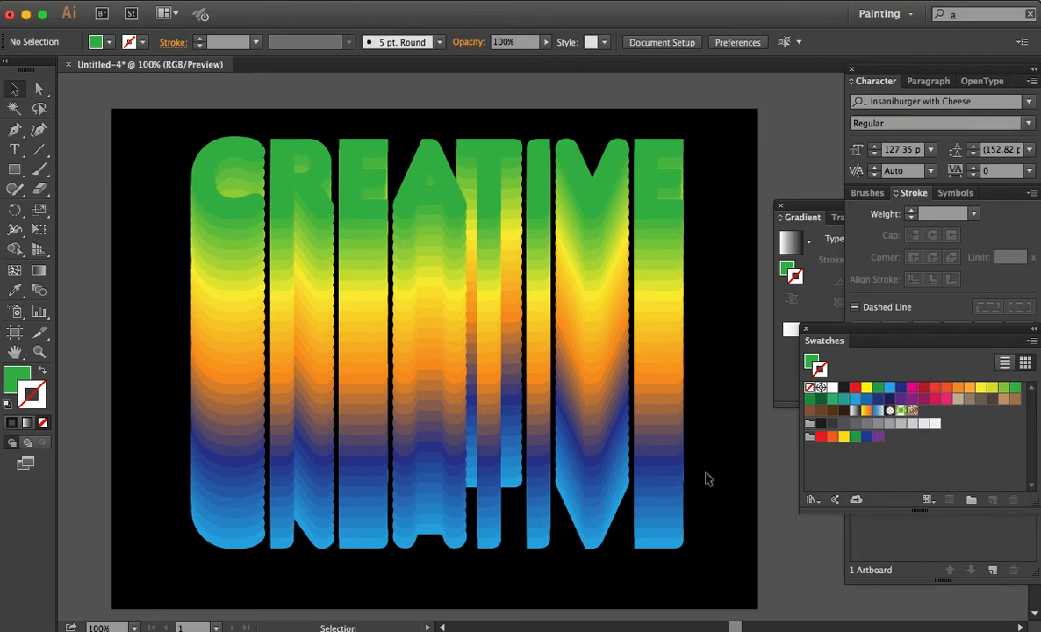
drag(158, 176, 608, 239)
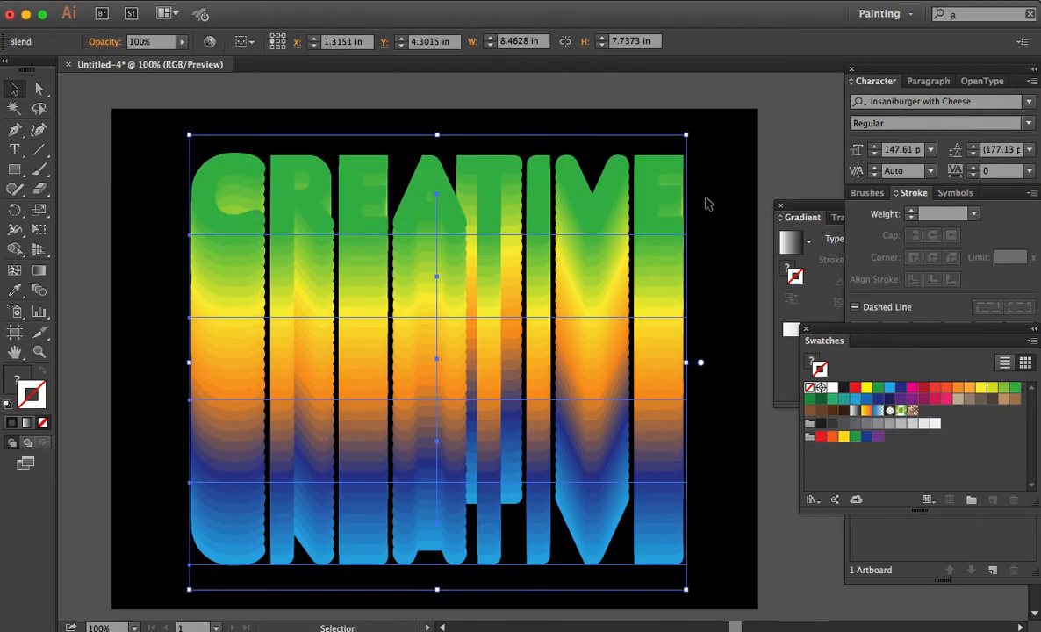
click(706, 199)
key(a)
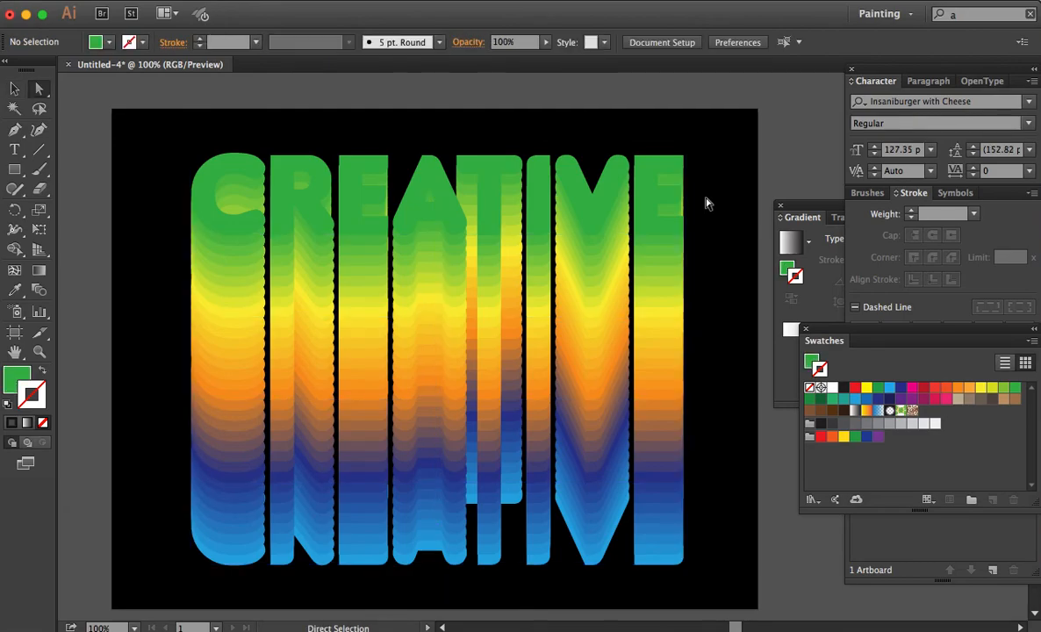